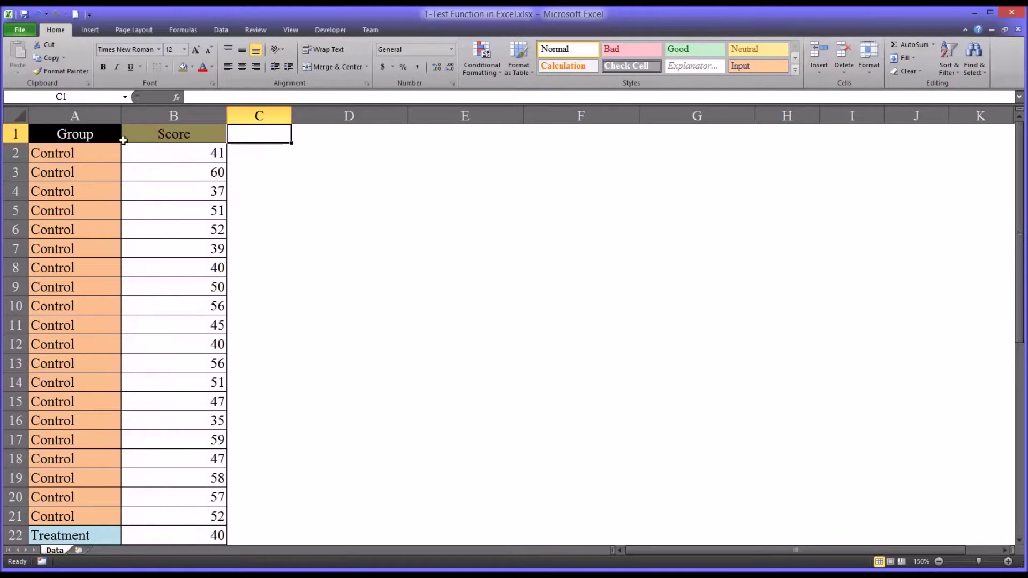
Review the Group and Score columns, highlighting the Control and Treatment score ranges.
left_click(88, 115)
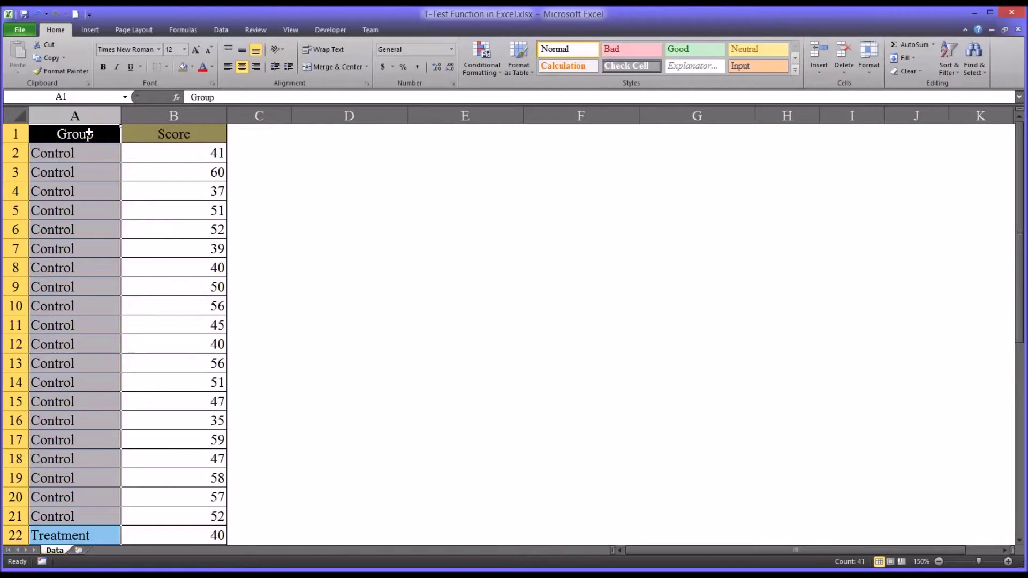
left_click(88, 134)
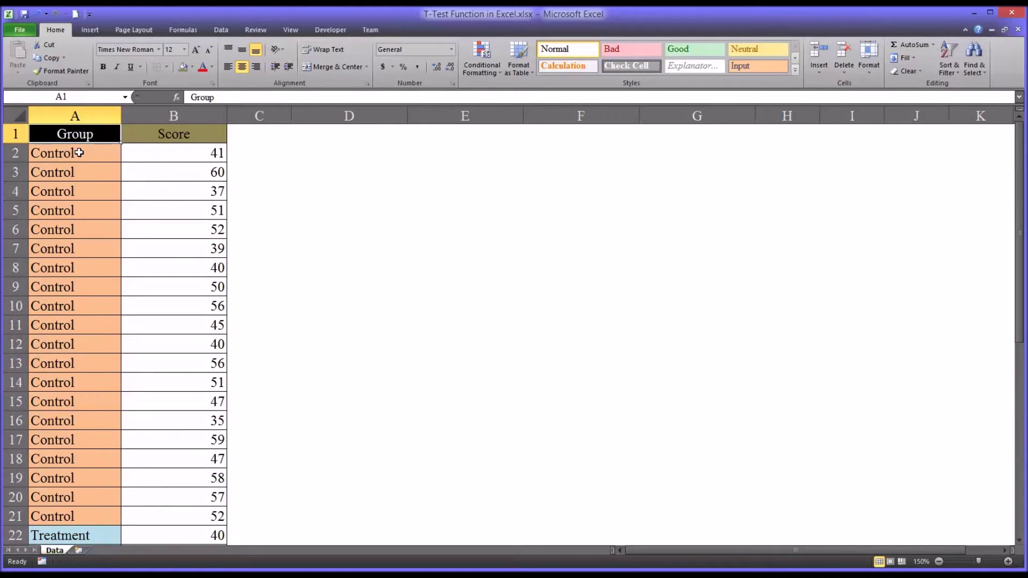
left_click(79, 153)
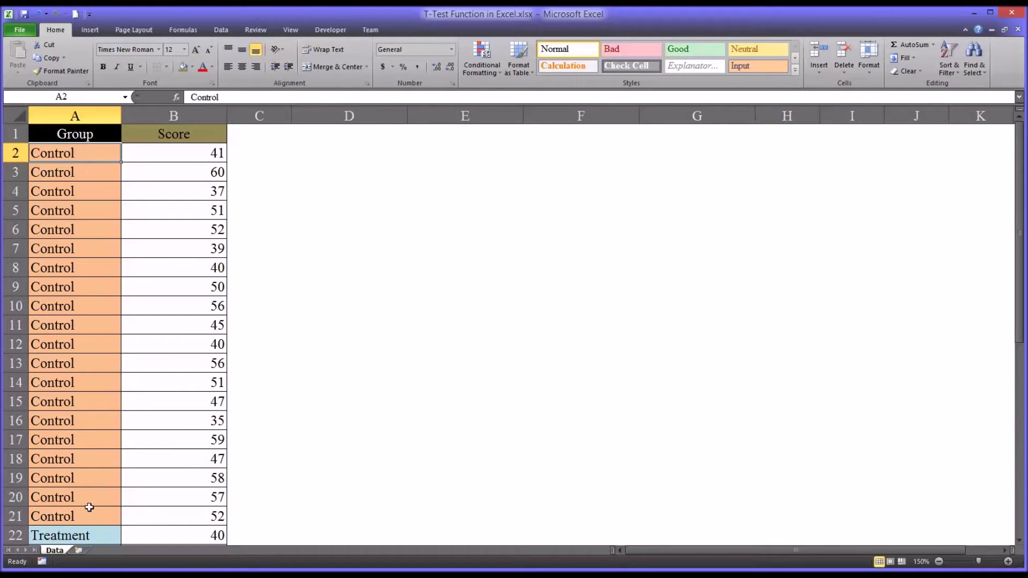
left_click(80, 534)
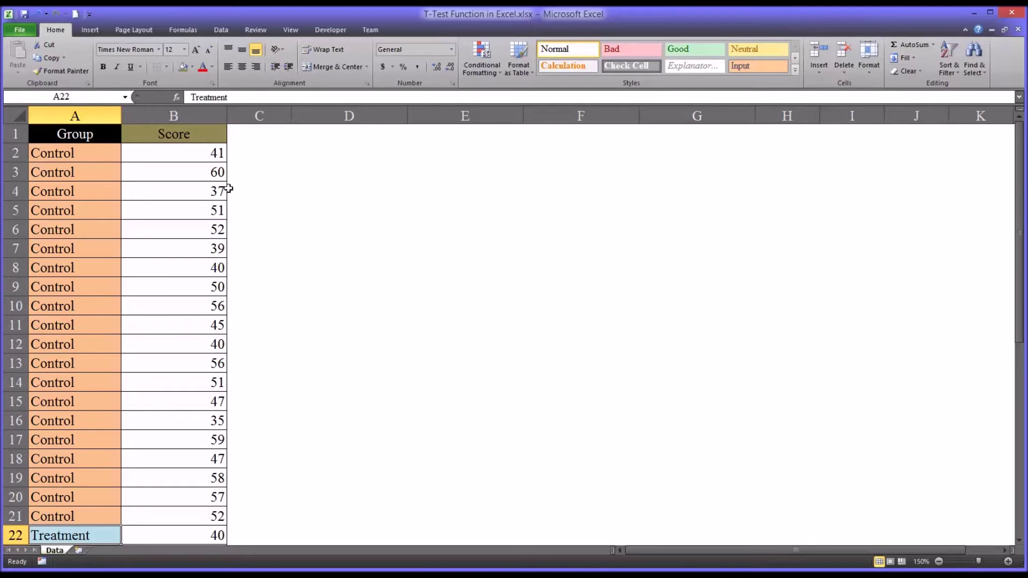
left_click(190, 117)
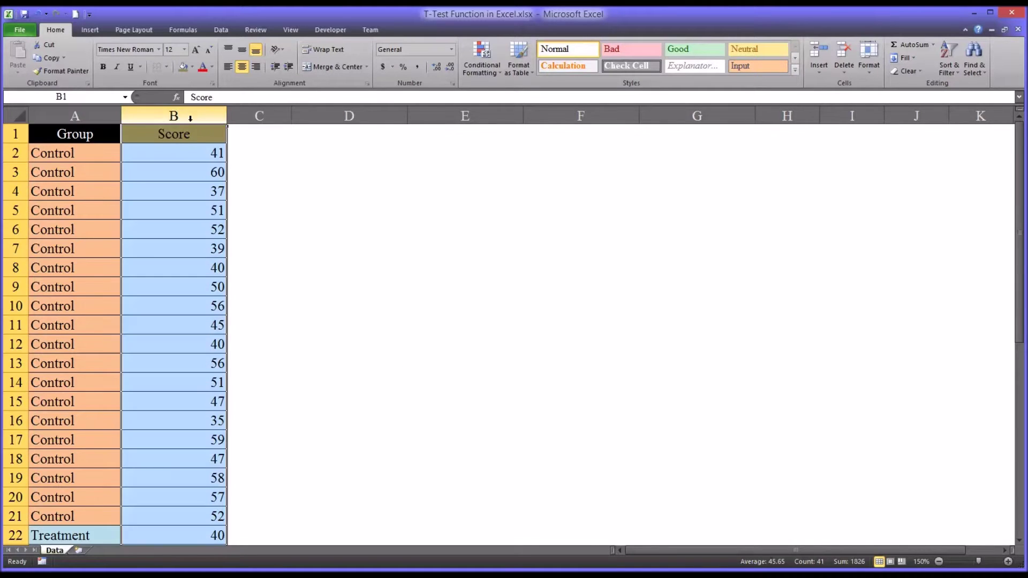
left_click(174, 154)
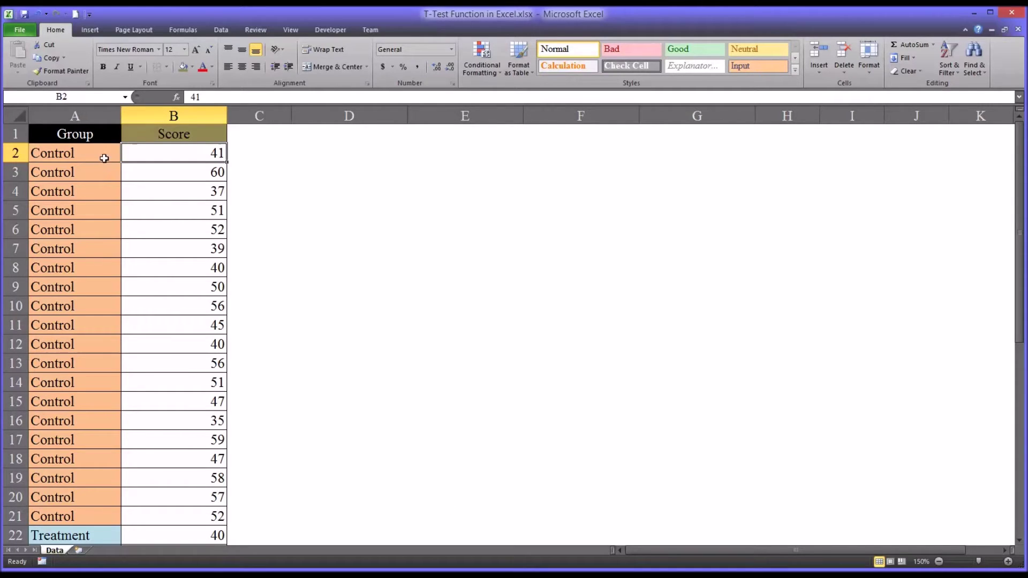
left_click_drag(137, 156, 152, 512)
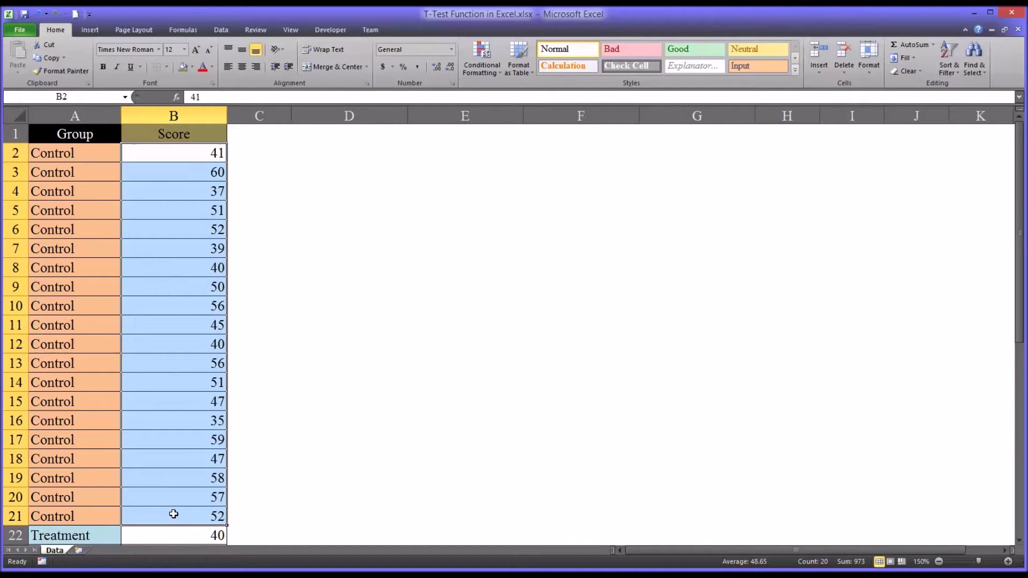
mouse_move(185, 533)
left_mouse_down()
mouse_move(190, 544)
mouse_move(197, 523)
left_mouse_up()
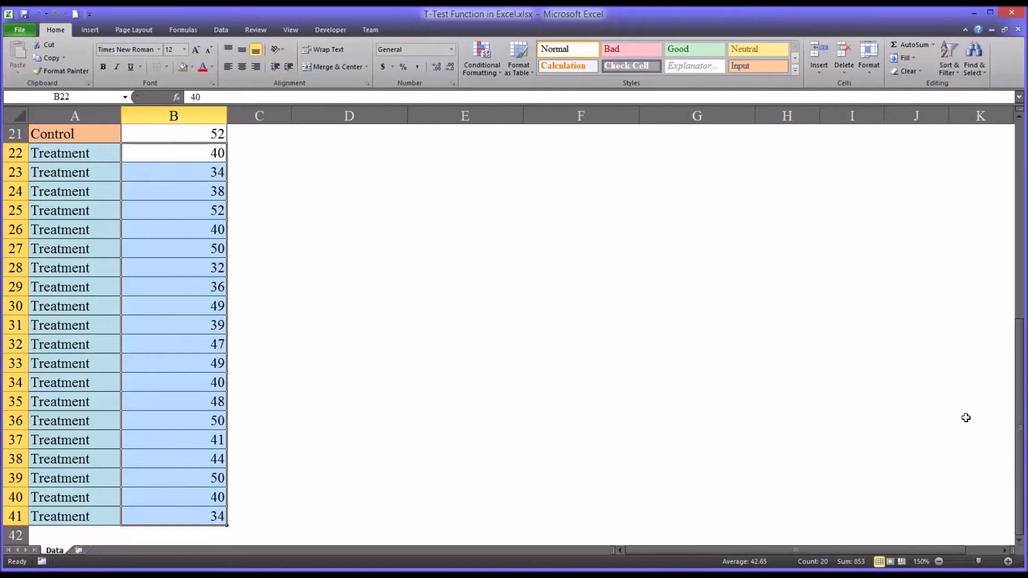
left_click_drag(1018, 436, 1012, 227)
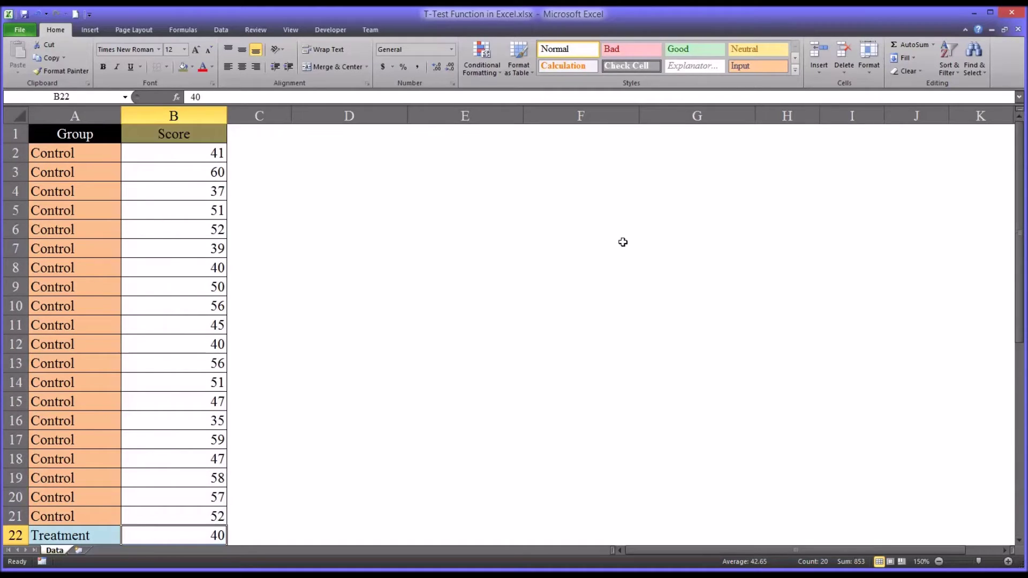
left_click(265, 137)
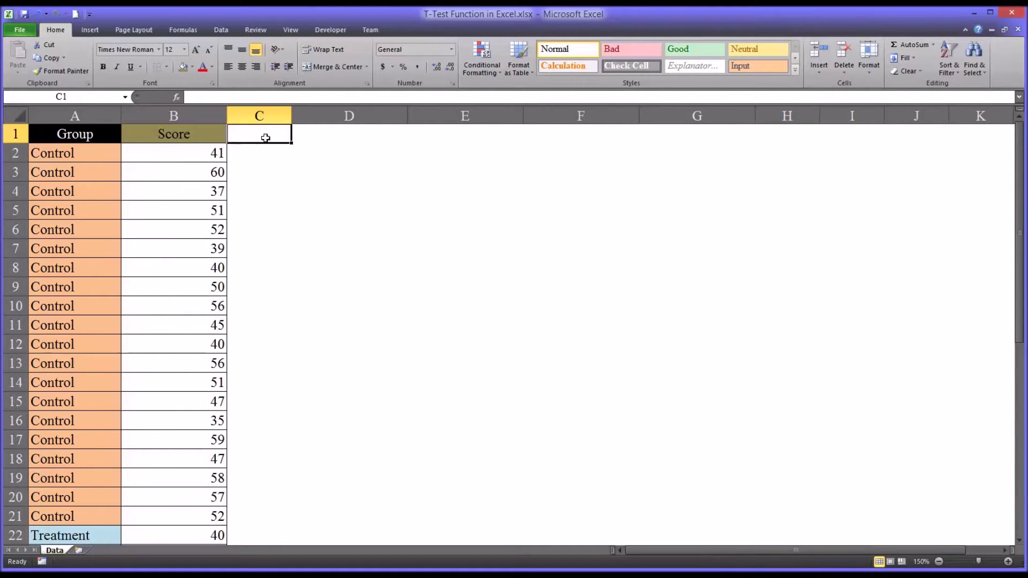
From the Data tab, type =t. in D2 and accept T.TEST from the autocomplete list.
left_click(232, 29)
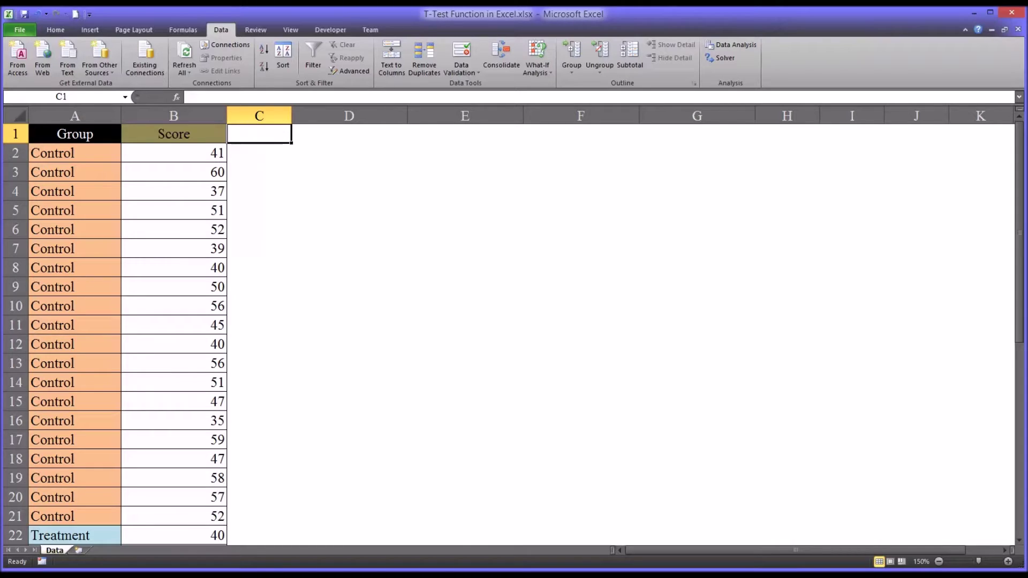
left_click(316, 157)
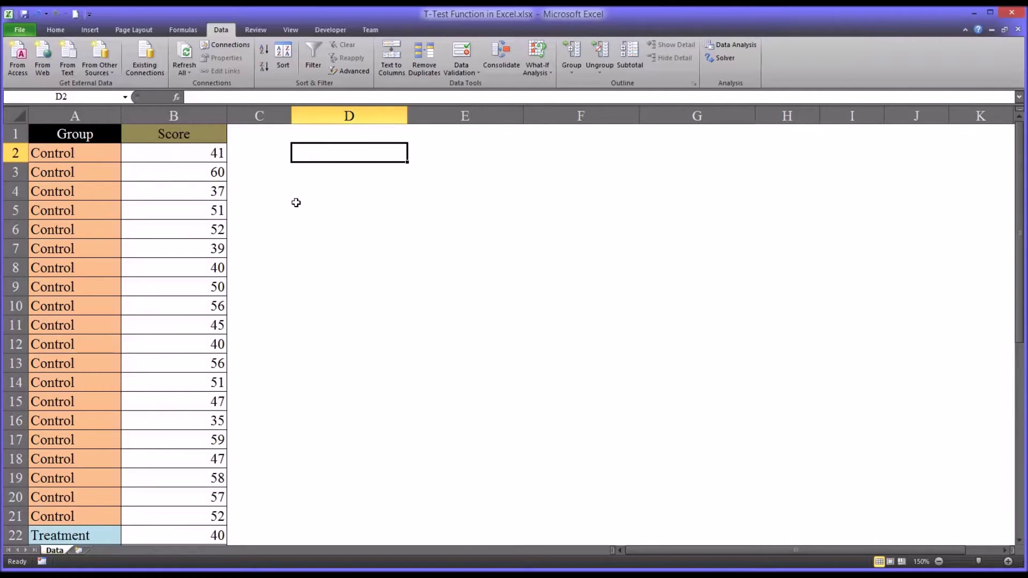
type("=")
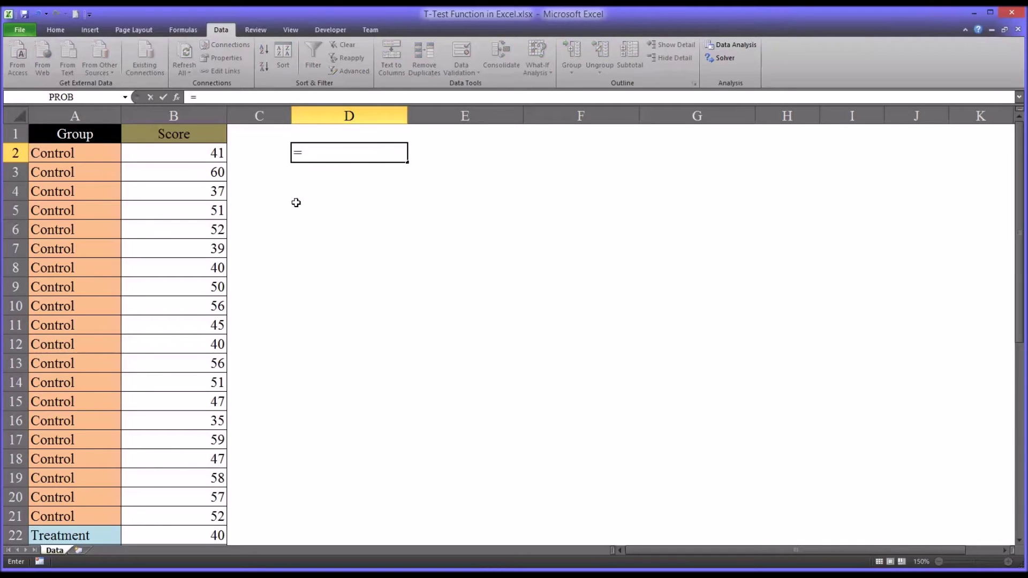
type("te")
key("BackSpace")
type(".")
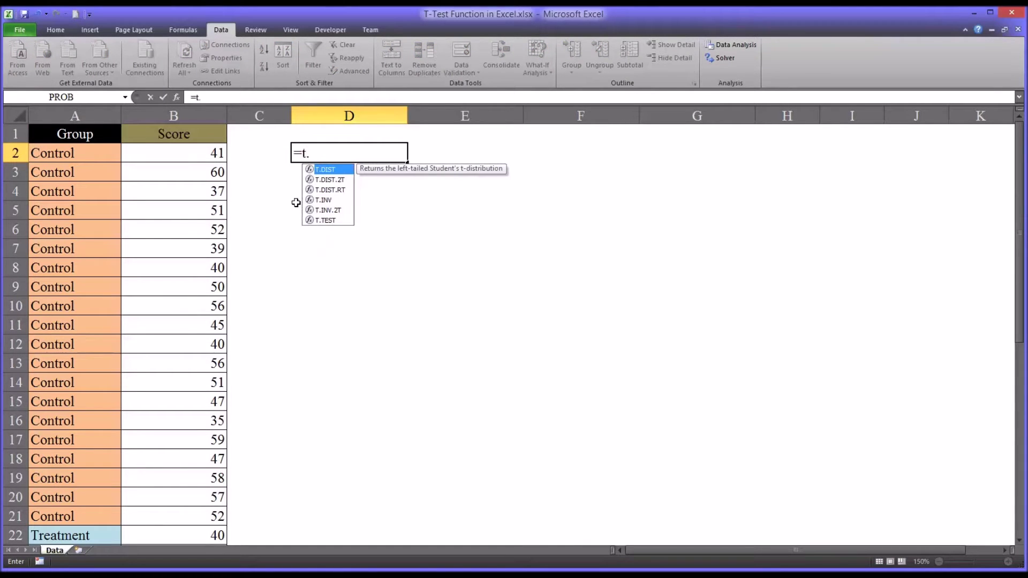
key("Down")
key("Down")
key("Down")
key("Down")
key("Down")
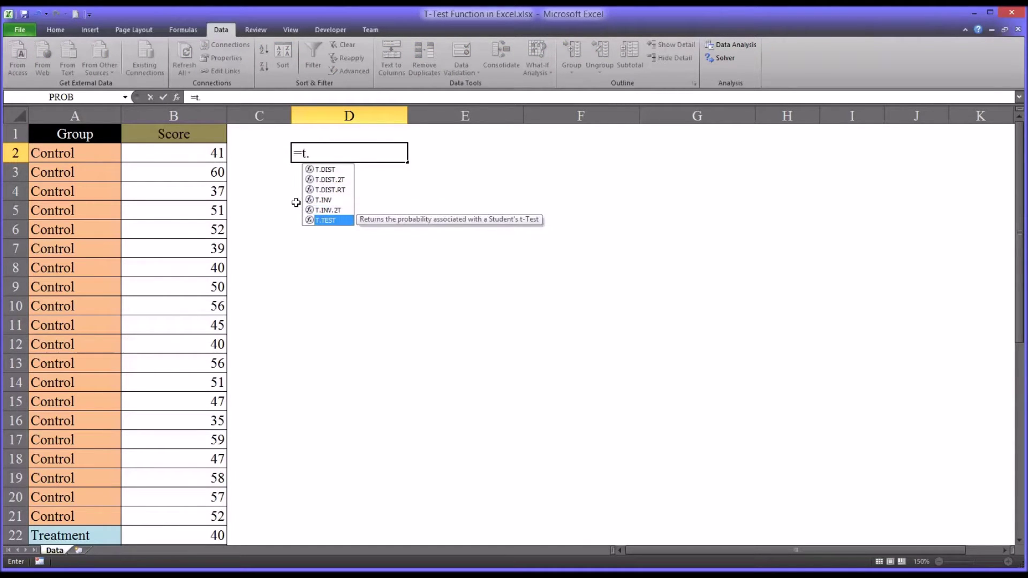
key("Tab")
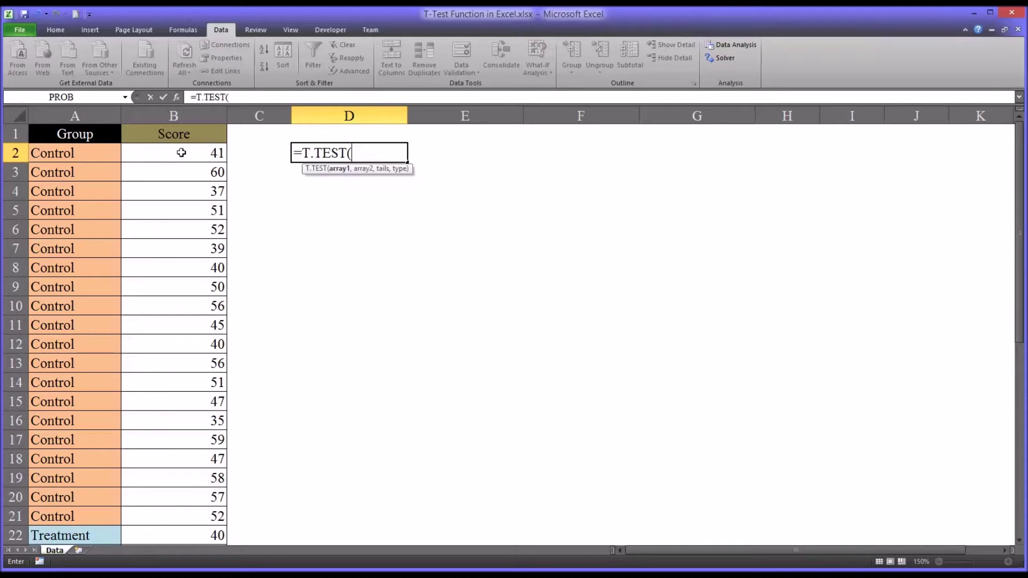
Build =T.TEST(B2:B21,B22:B41, from the Control and Treatment score ranges.
left_click_drag(160, 157, 168, 518)
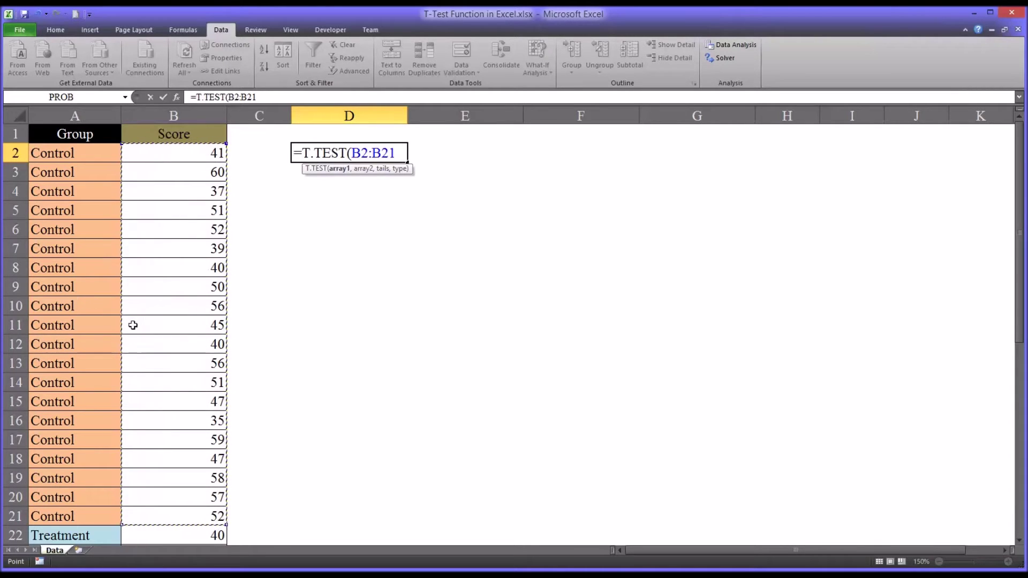
type(",")
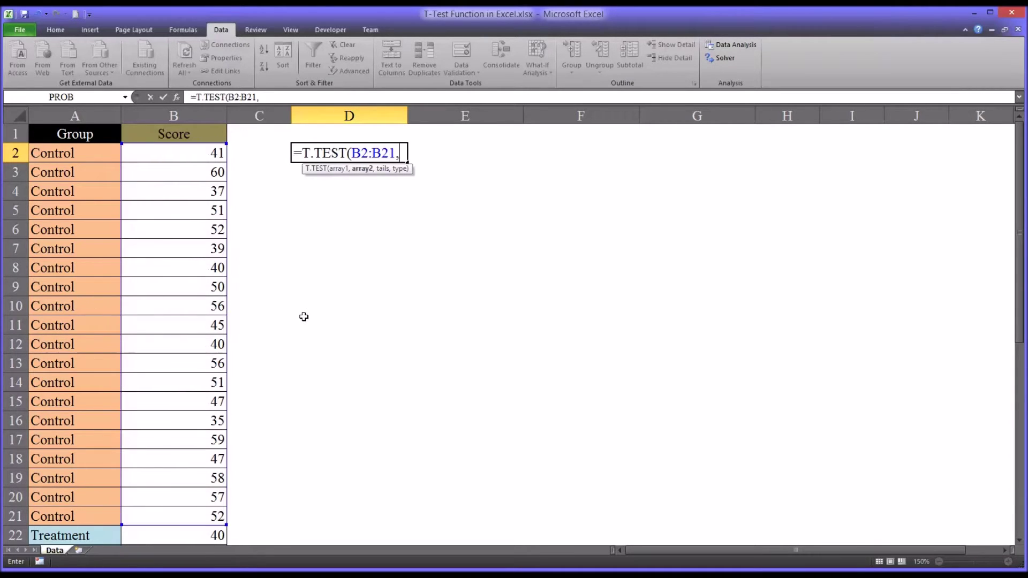
left_click_drag(177, 535, 193, 510)
left_click_drag(1020, 428, 1021, 239)
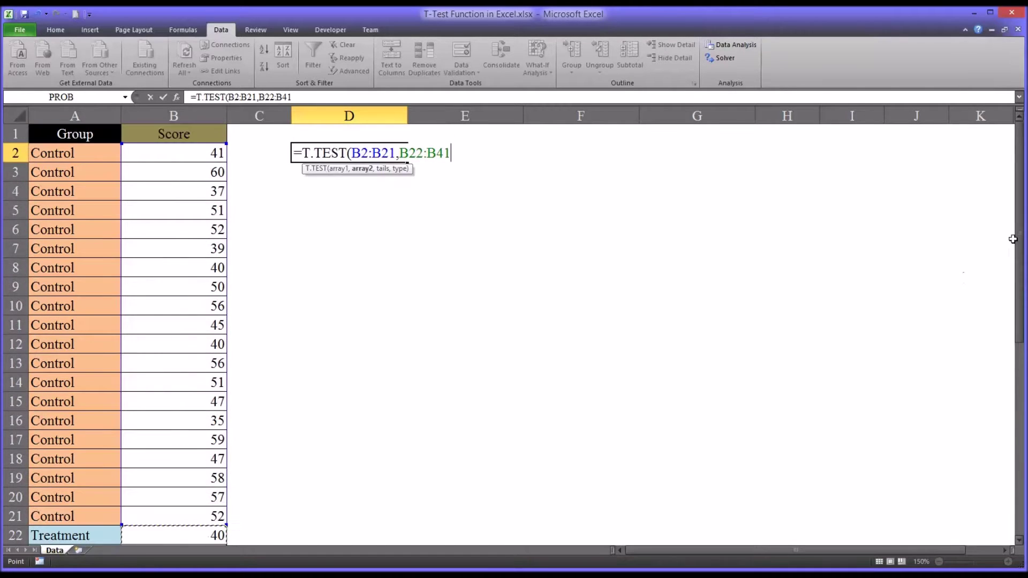
type(",")
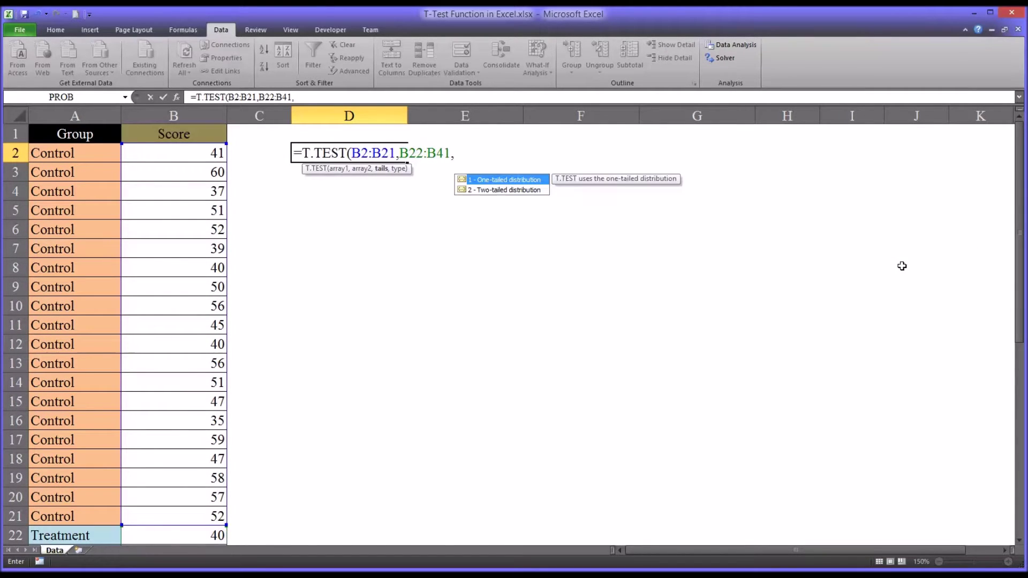
Choose 2 (two-tailed distribution) as the tails argument and add a comma.
left_click(499, 192)
double_click(499, 190)
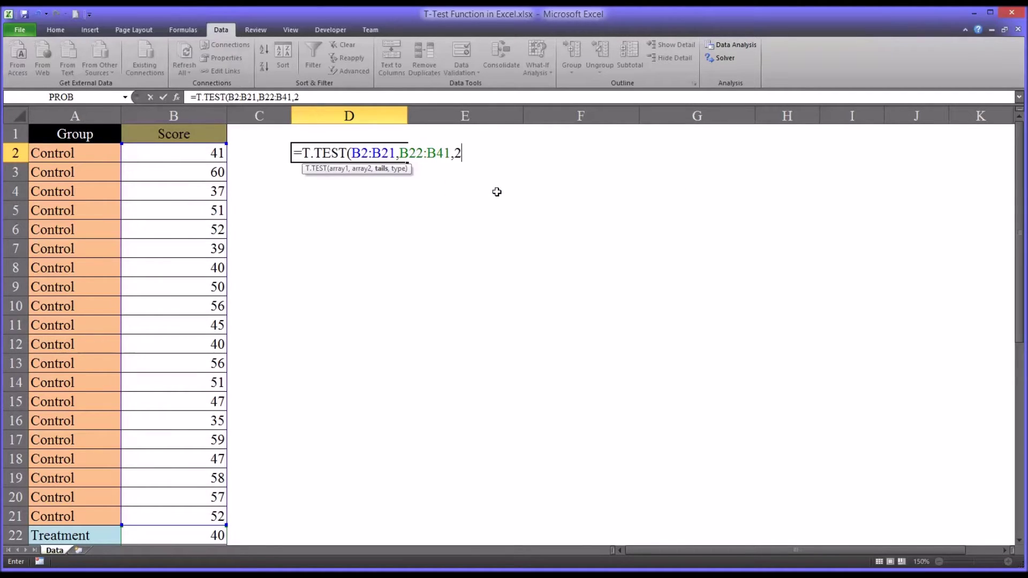
type(",")
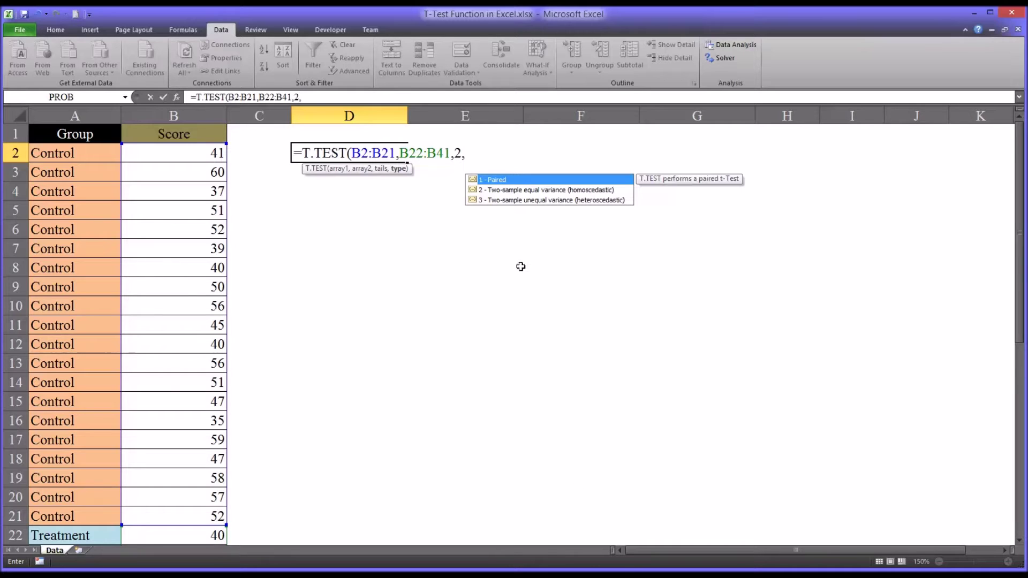
Set type 2 (two-sample equal variance) and commit the formula, giving 0.011334395.
left_click(502, 191)
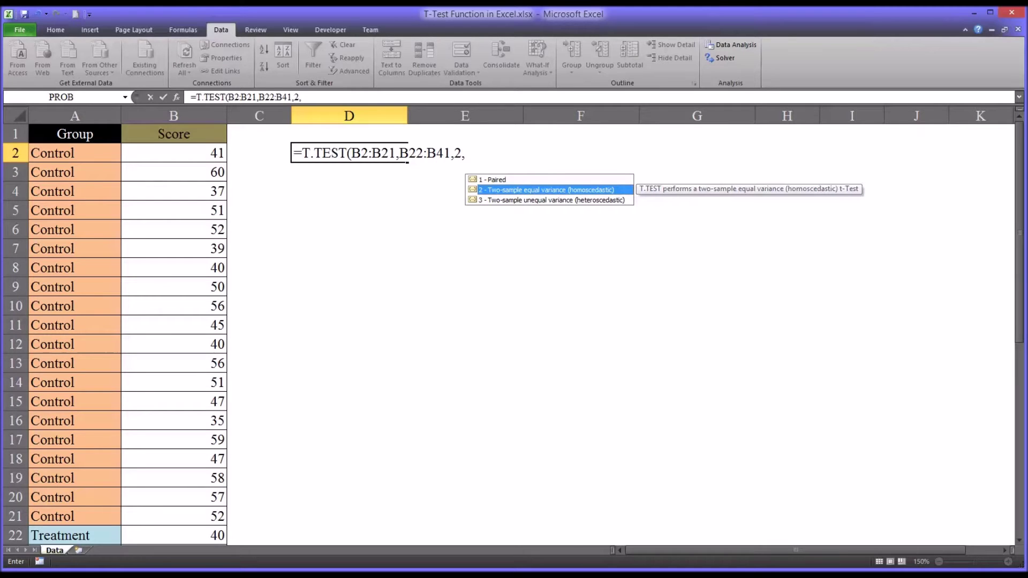
double_click(496, 190)
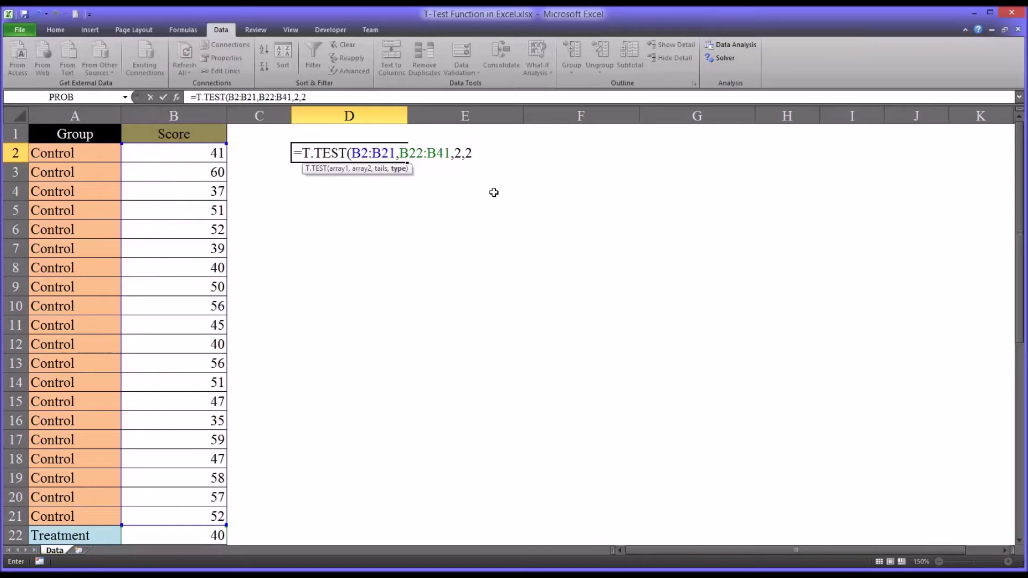
key("Return")
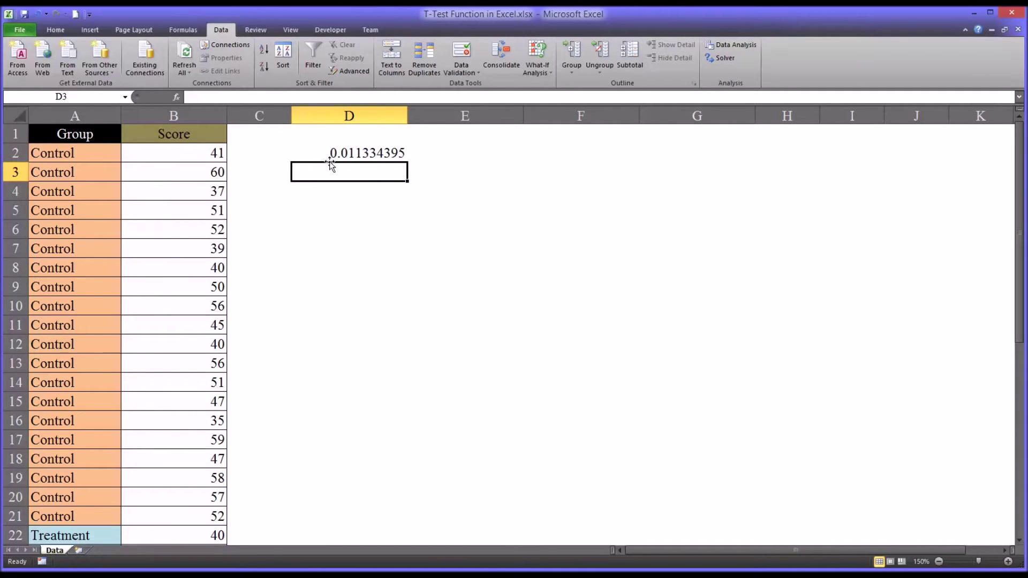
left_click(315, 152)
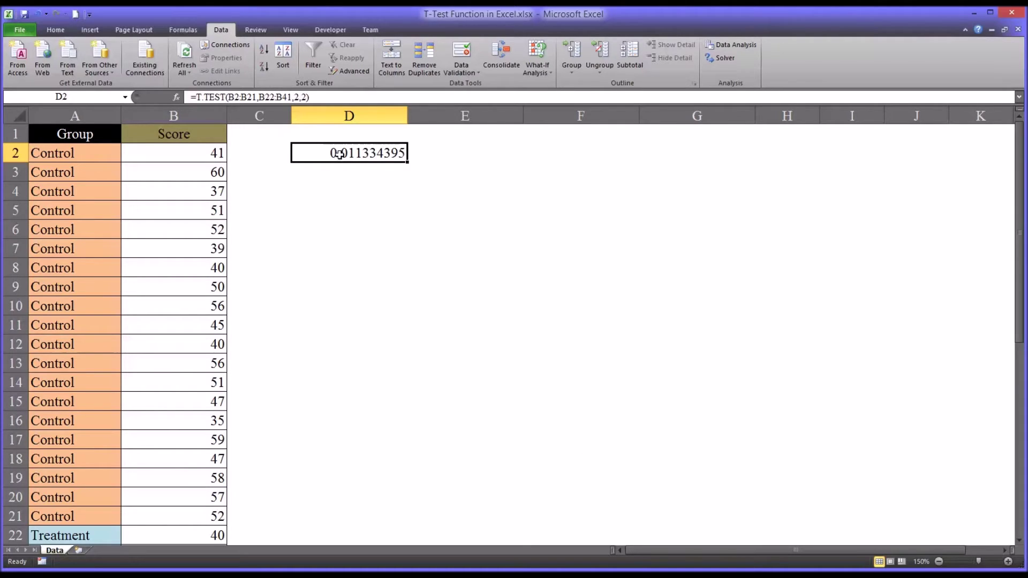
left_click(305, 96)
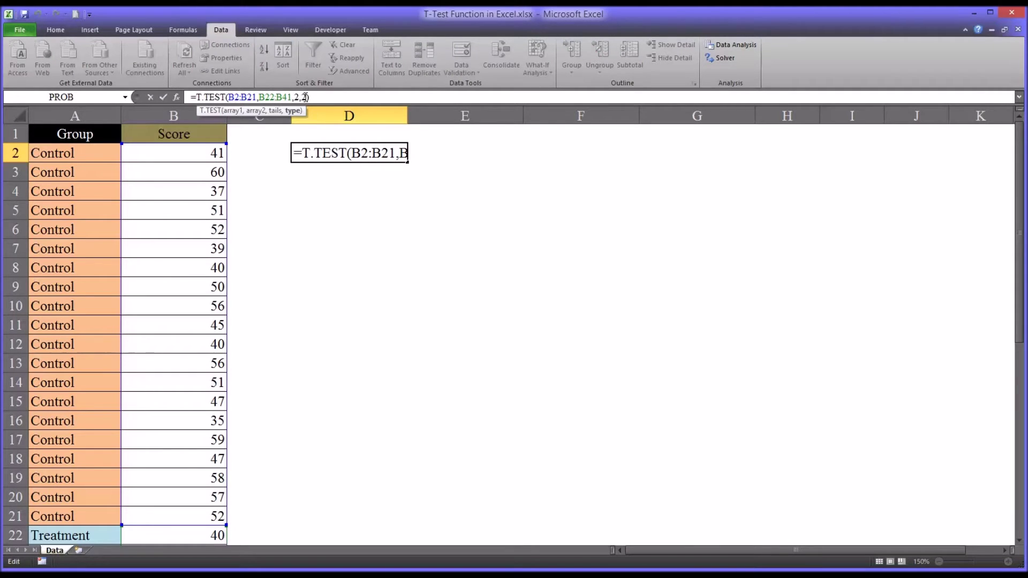
key("Return")
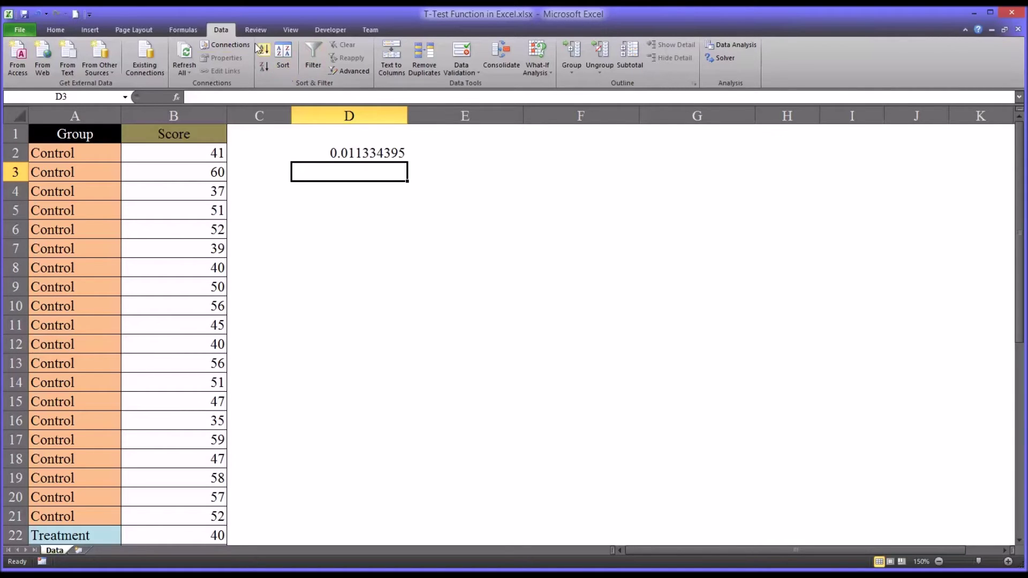
Look at F-Test Two-Sample for Variances in Data Analysis, cancel, then open the File information page.
left_click(721, 44)
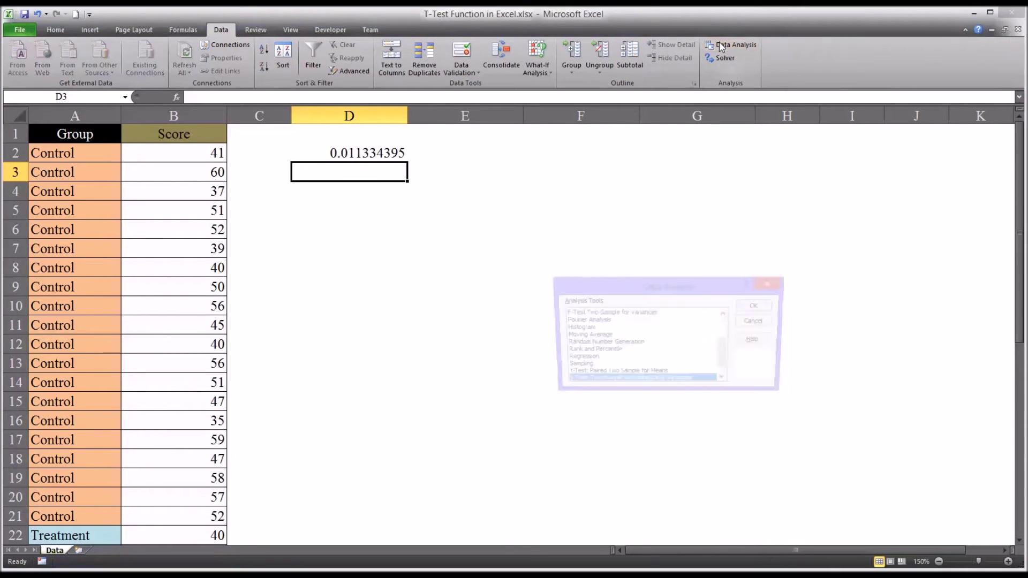
left_click(617, 314)
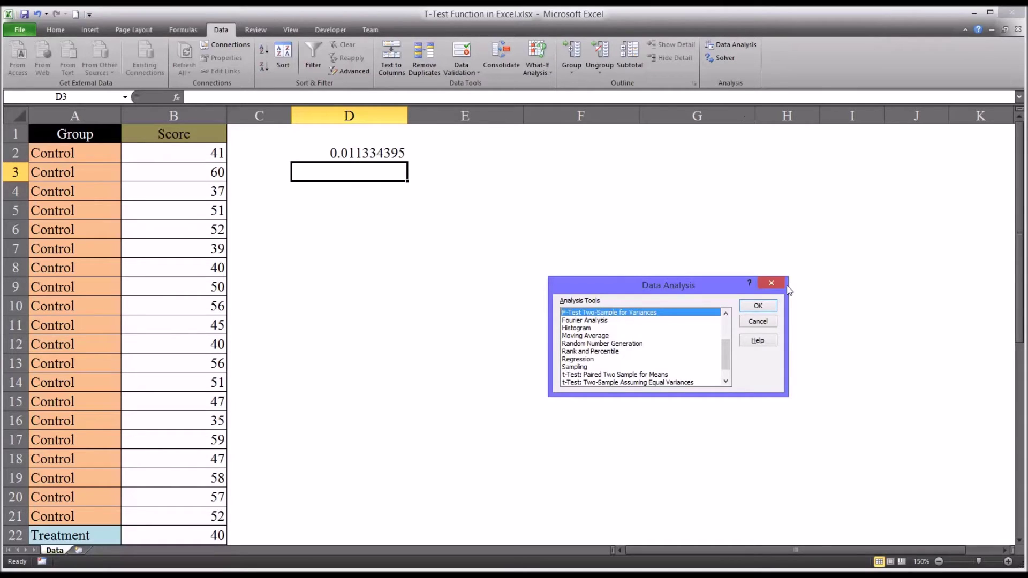
left_click(771, 283)
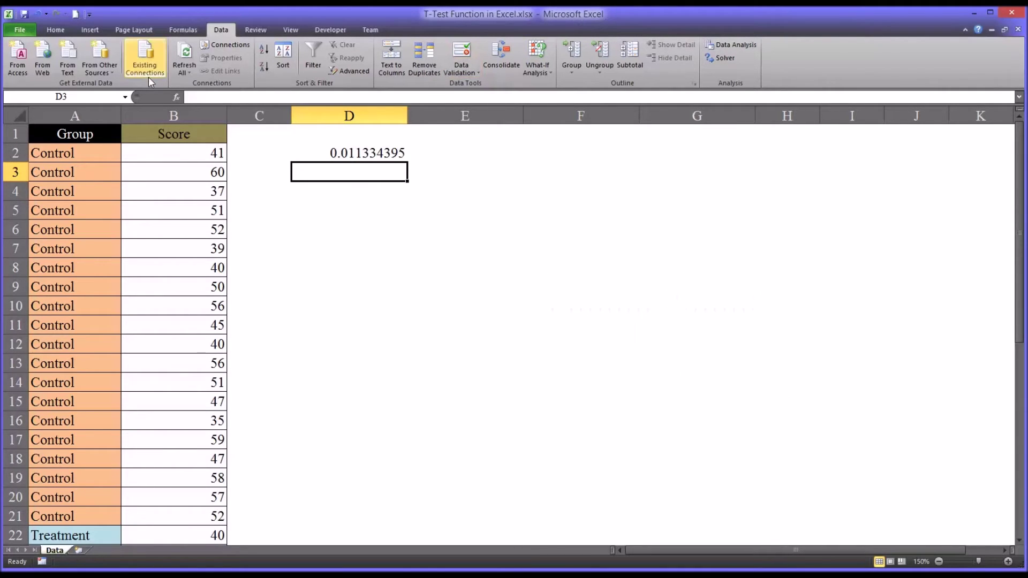
left_click(30, 30)
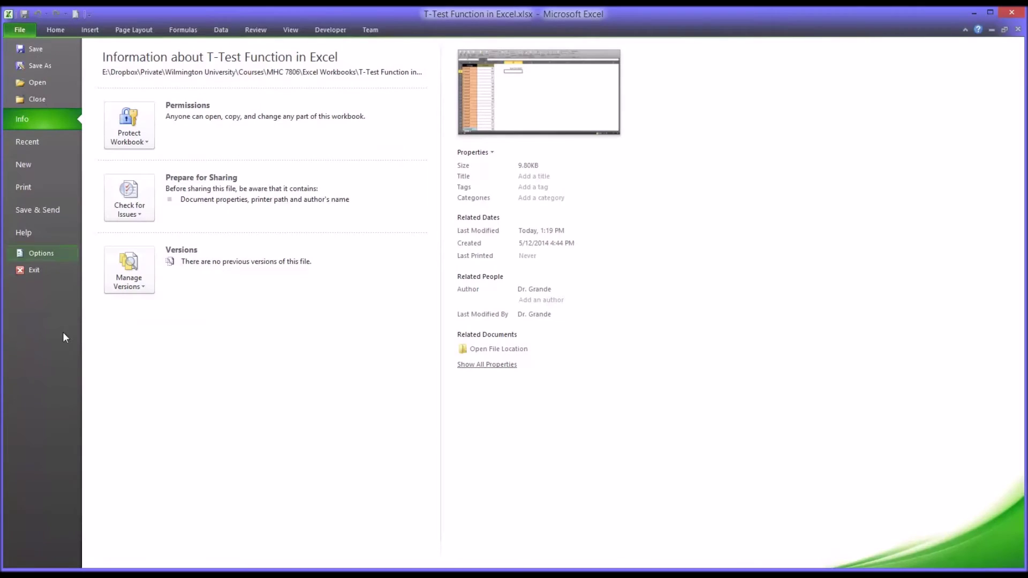
Tick Analysis ToolPak under Options > Add-Ins > Manage Excel Add-ins and confirm with OK.
left_click(49, 251)
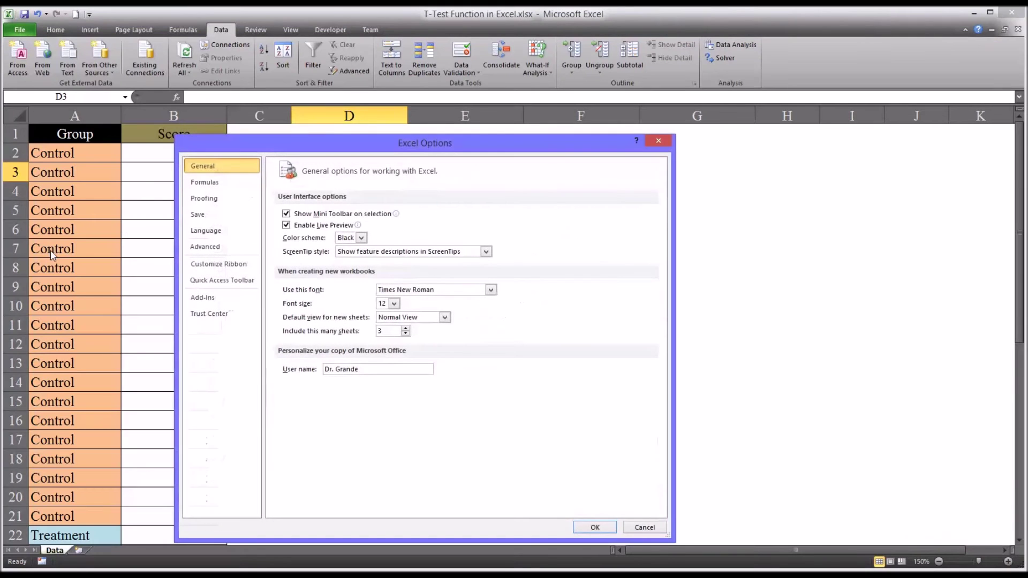
left_click(202, 299)
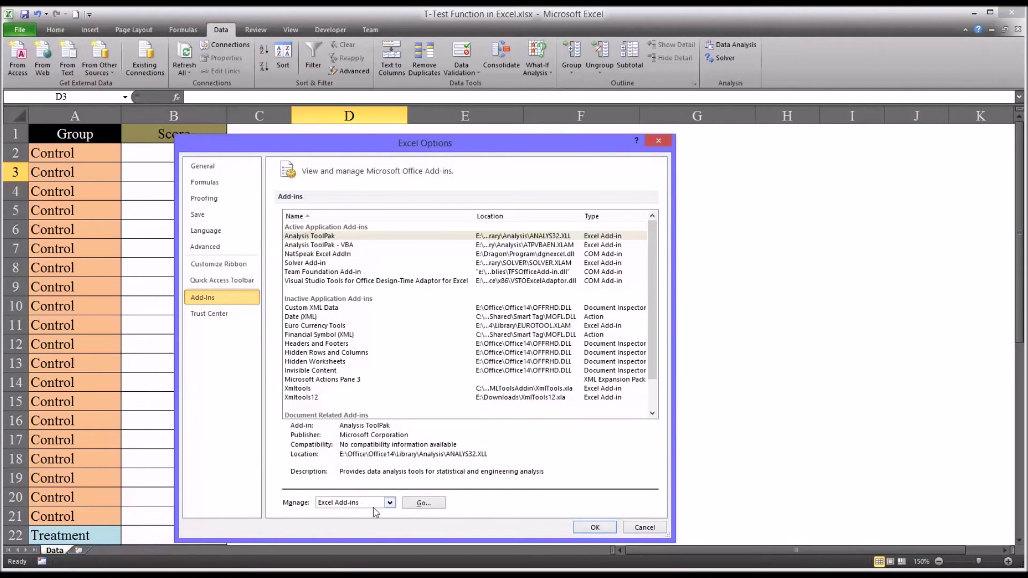
left_click(423, 504)
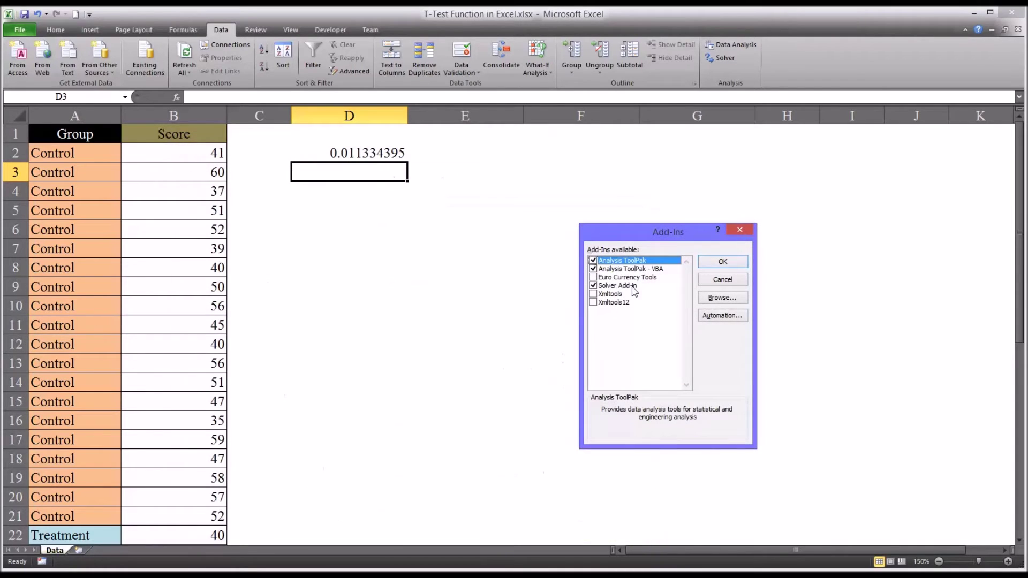
left_click(594, 261)
left_click(705, 262)
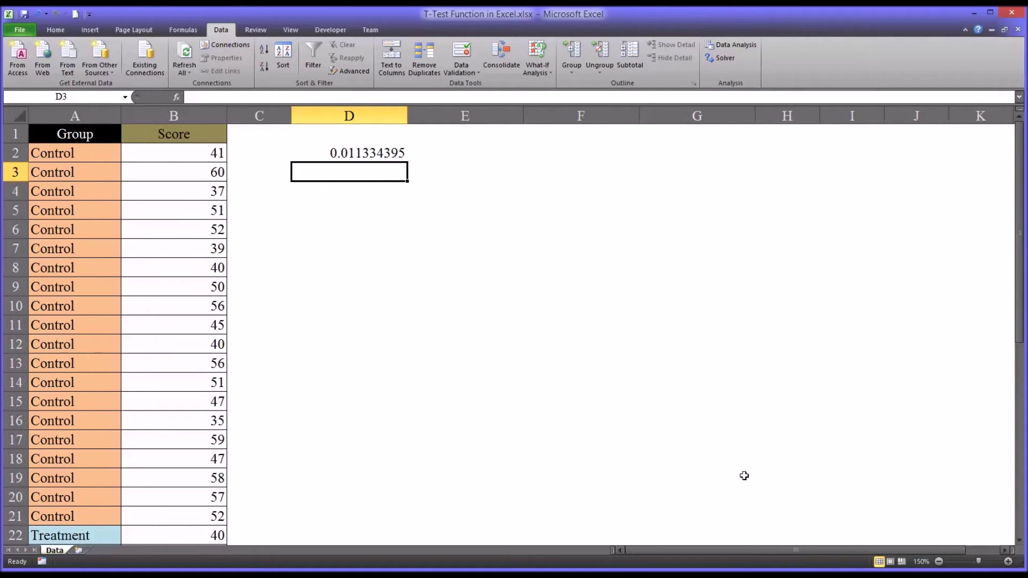
Open the F-Test Two-Sample for Variances dialog and clear its old ranges and $D$2 output.
left_click(732, 45)
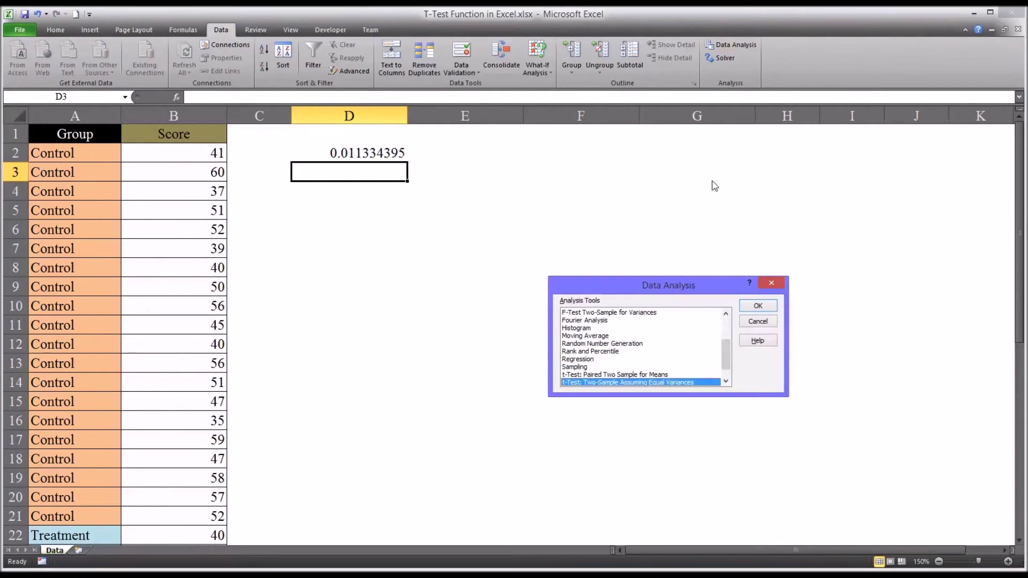
left_click(644, 313)
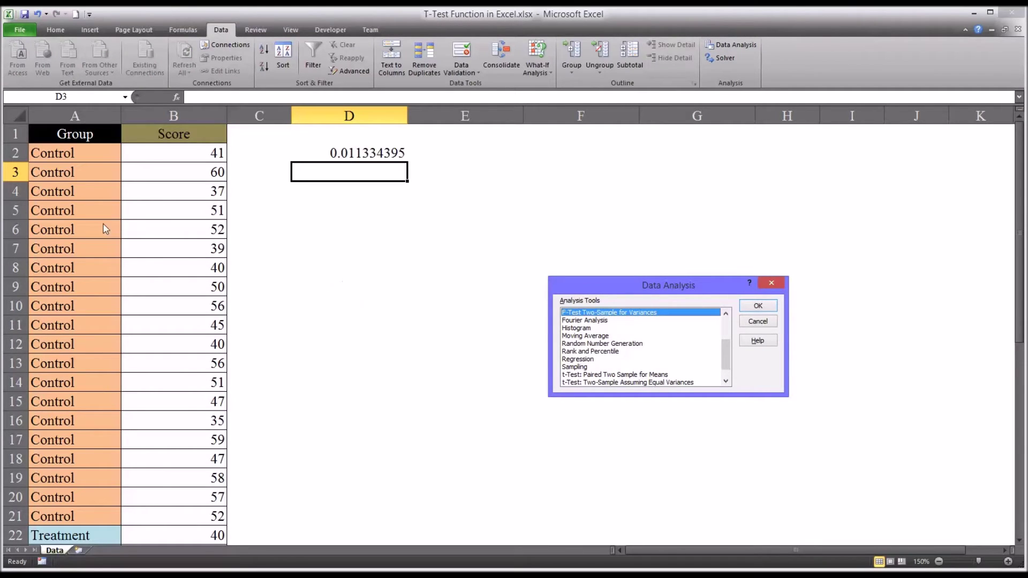
left_click(754, 307)
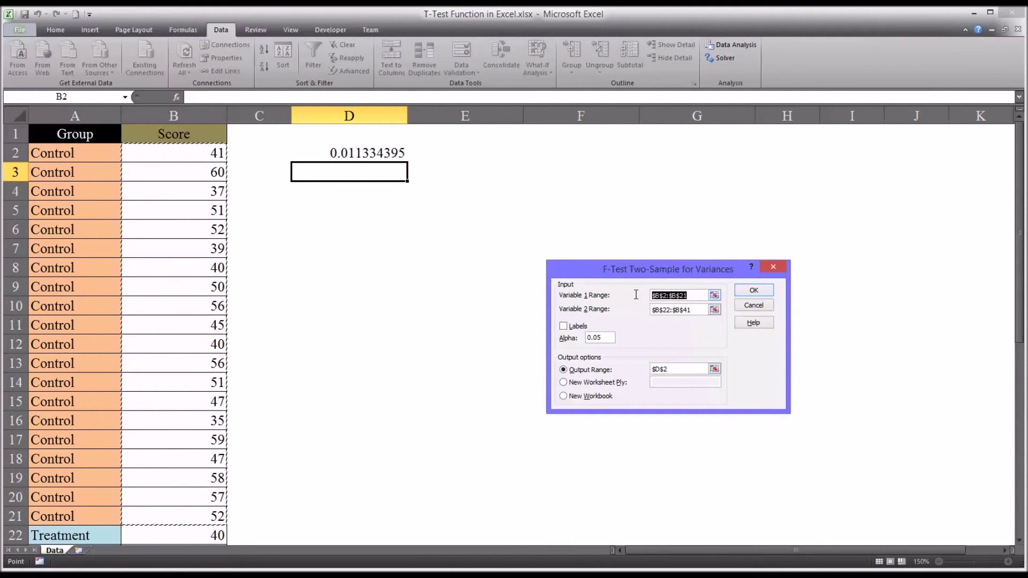
key("BackSpace")
left_click_drag(696, 310, 650, 310)
key("BackSpace")
left_click(668, 370)
left_click_drag(668, 371, 649, 370)
key("BackSpace")
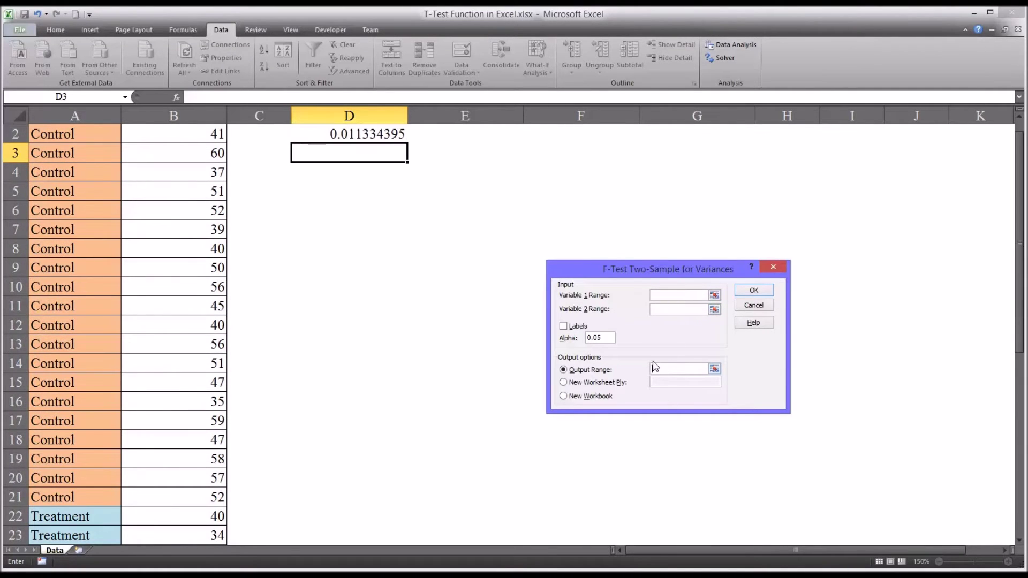
Set Variable 1 to B2:B21, Variable 2 to B22:B41, output at D3, and run it.
left_click(659, 295)
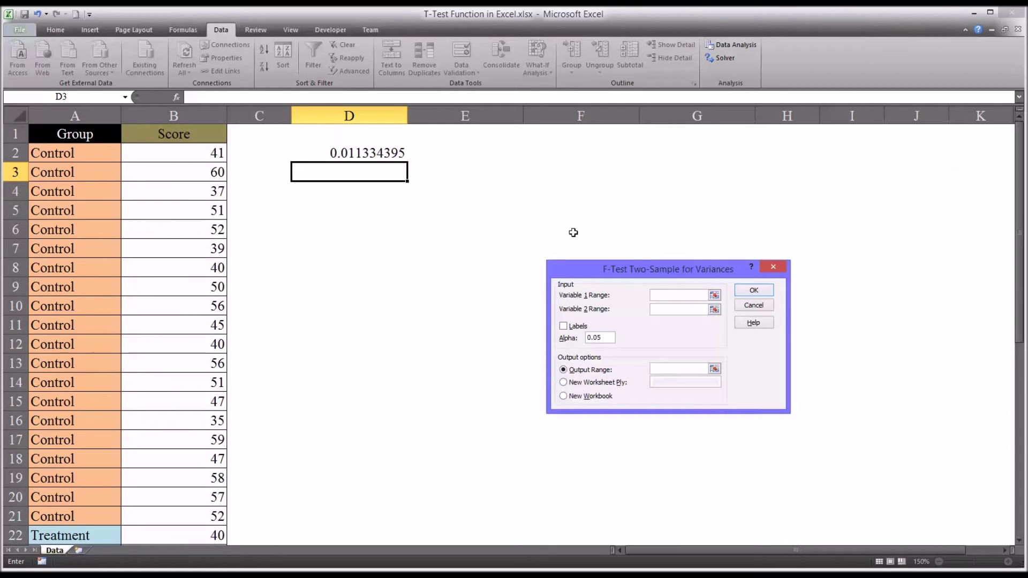
left_click_drag(184, 157, 185, 514)
left_click(660, 310)
left_click_drag(197, 532, 201, 517)
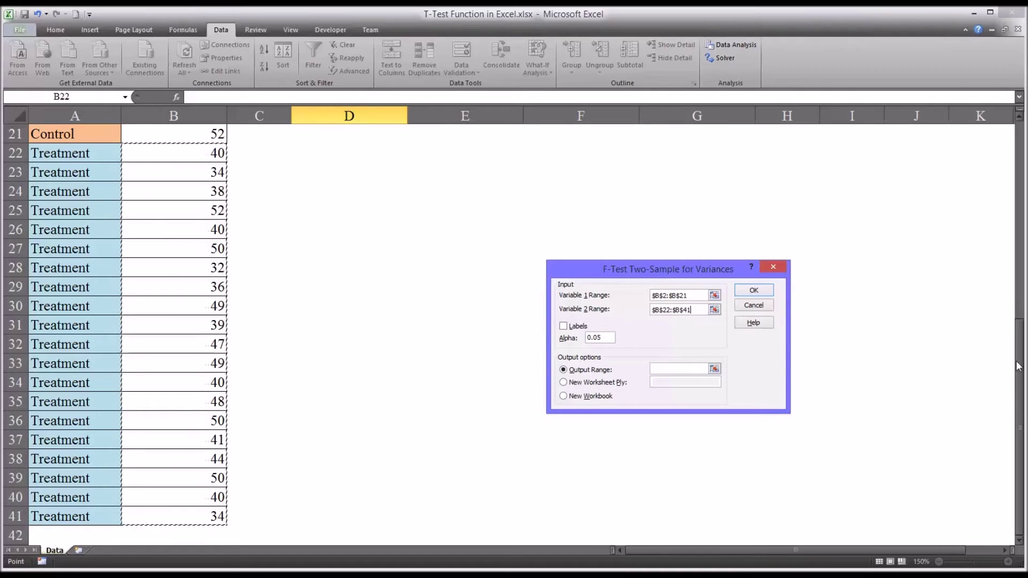
left_click(670, 368)
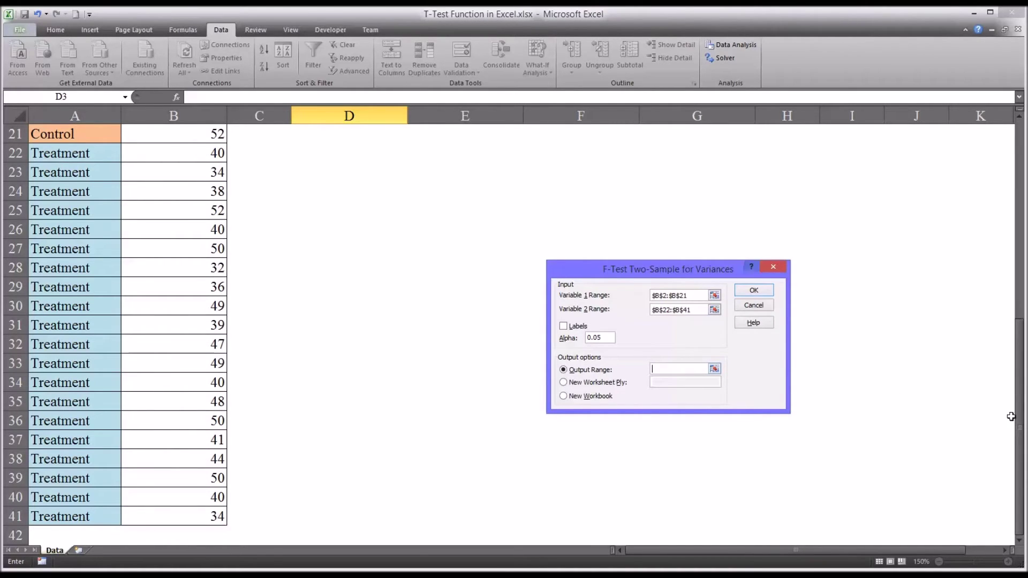
left_click_drag(1022, 428, 1023, 256)
scroll(1023, 257, "up", 1)
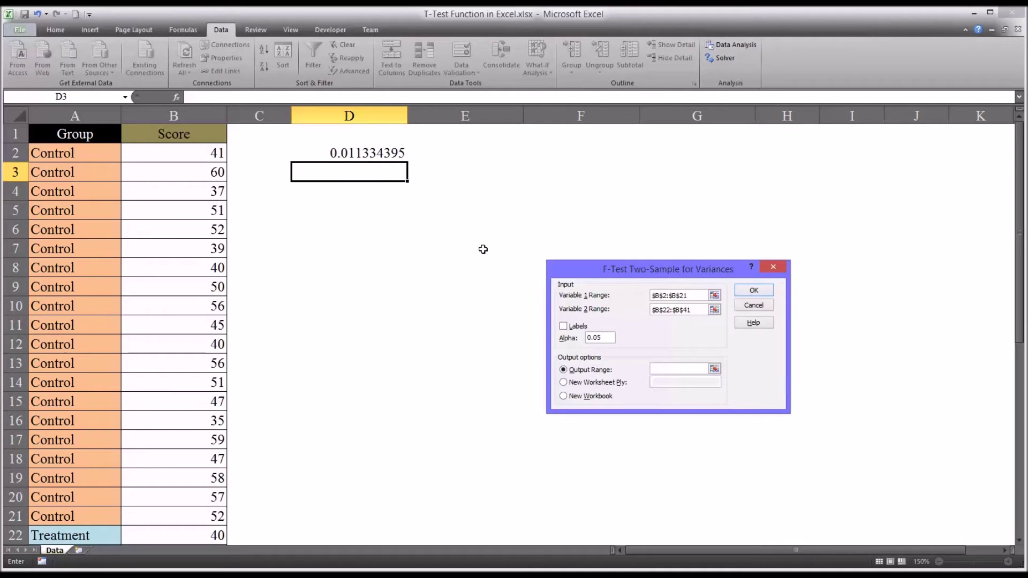
left_click(371, 172)
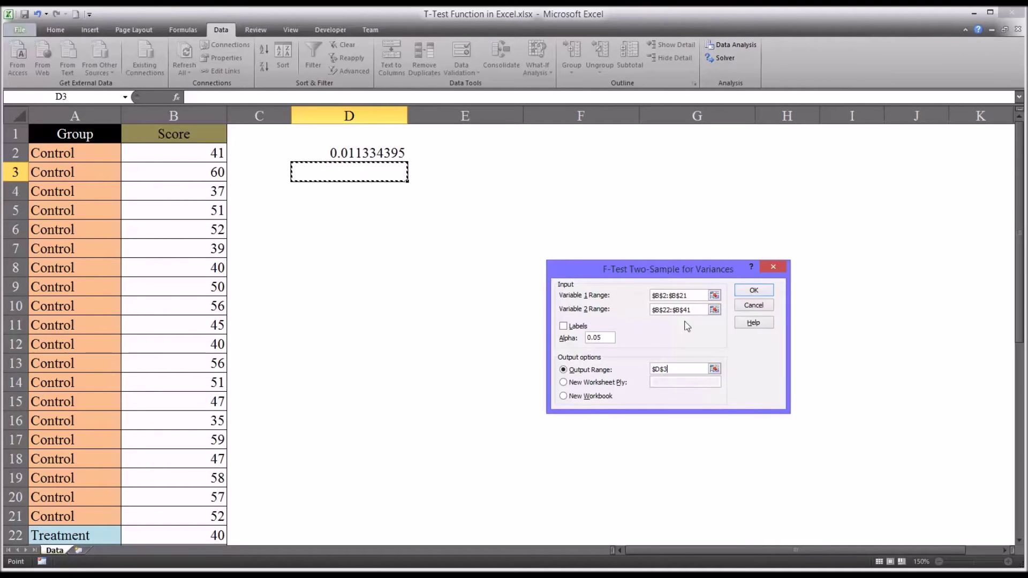
left_click(753, 289)
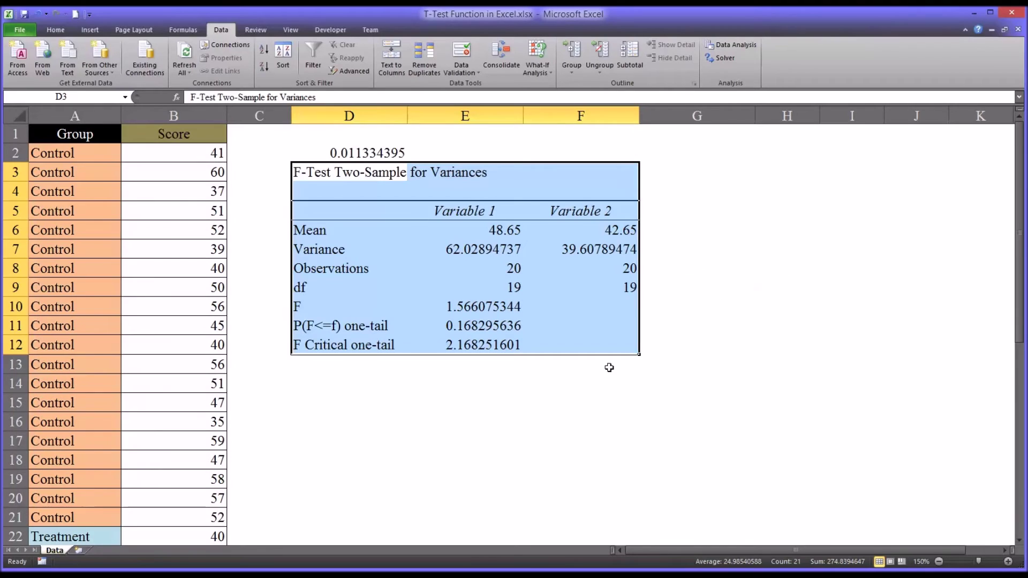
Check the F-Test one-tail P 0.1683 against D2's p-value, then select D14 below the table.
left_click(556, 369)
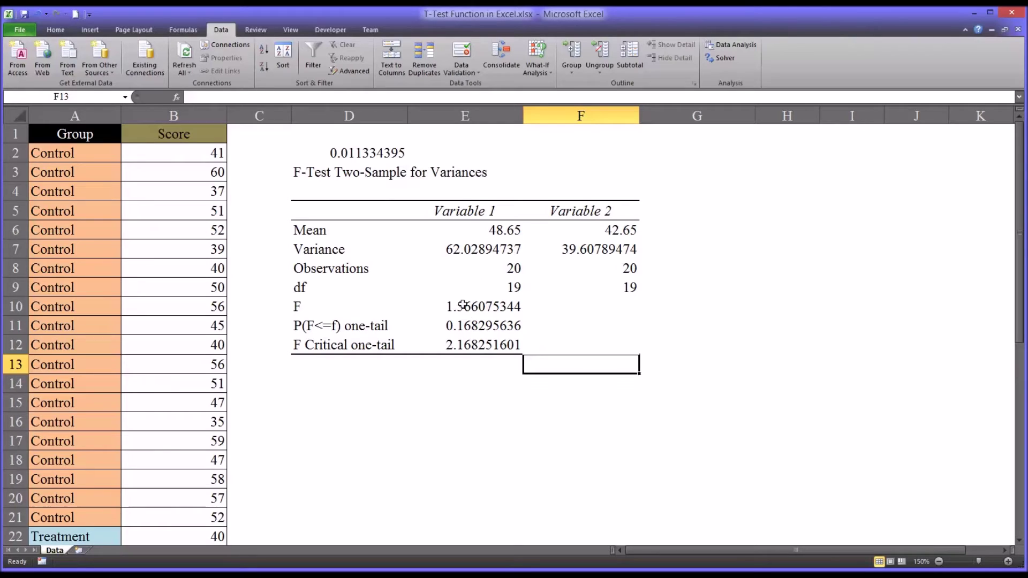
left_click(462, 326)
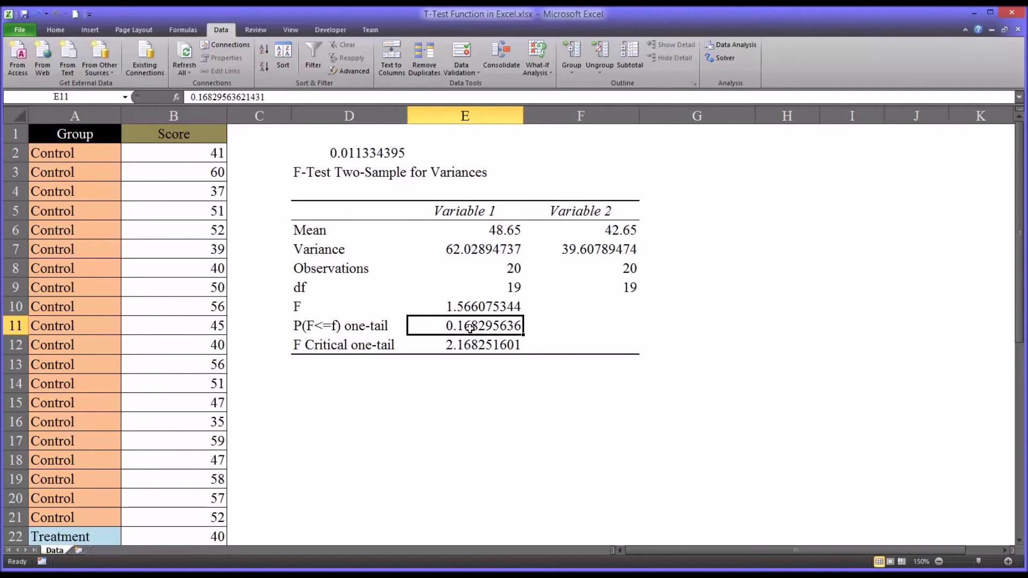
left_click(340, 153)
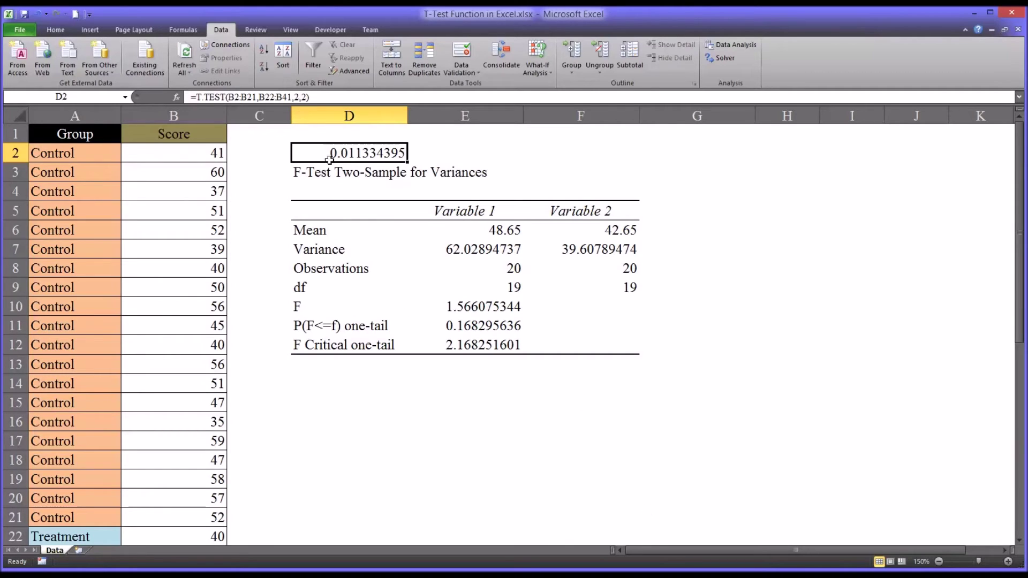
left_click(321, 381)
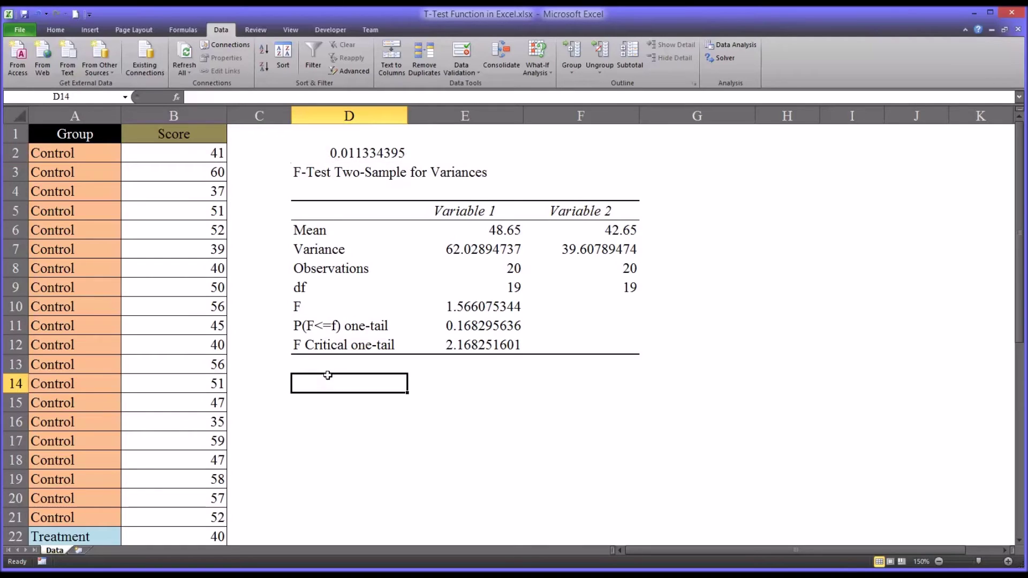
Choose t-Test: Two-Sample Assuming Equal Variances from the Data Analysis list.
left_click(732, 45)
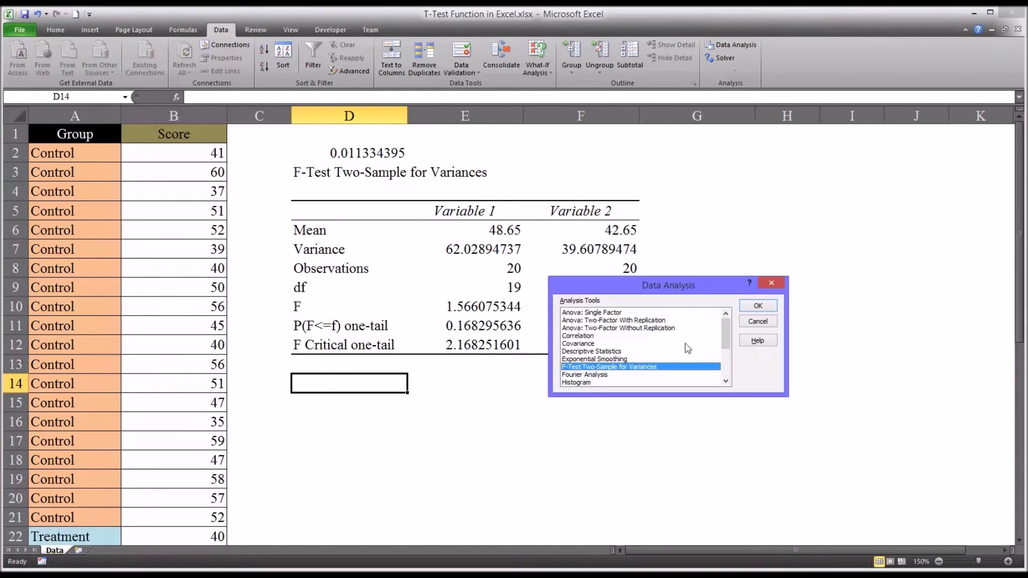
left_click_drag(725, 346, 727, 372)
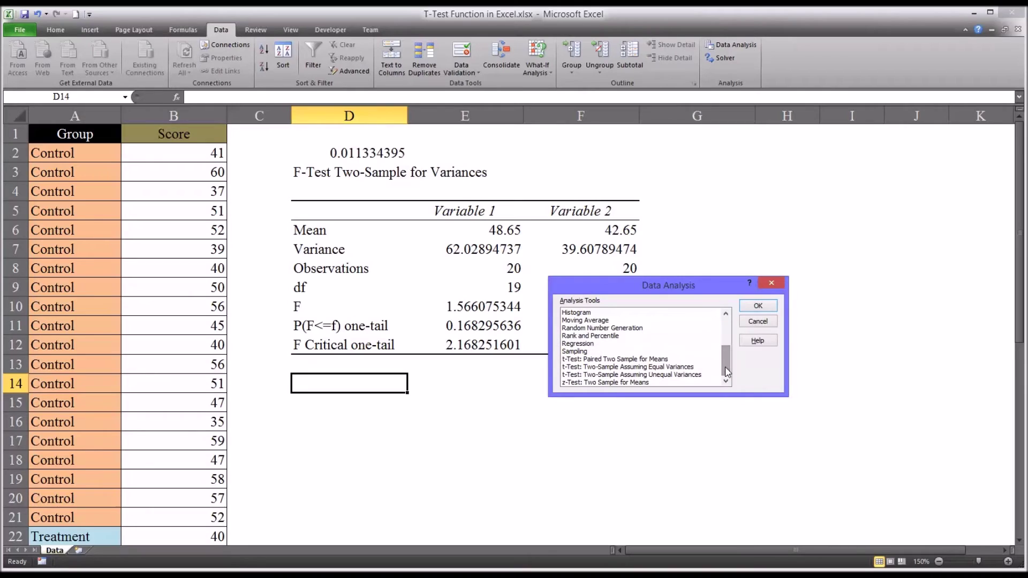
left_click(604, 360)
left_click(603, 368)
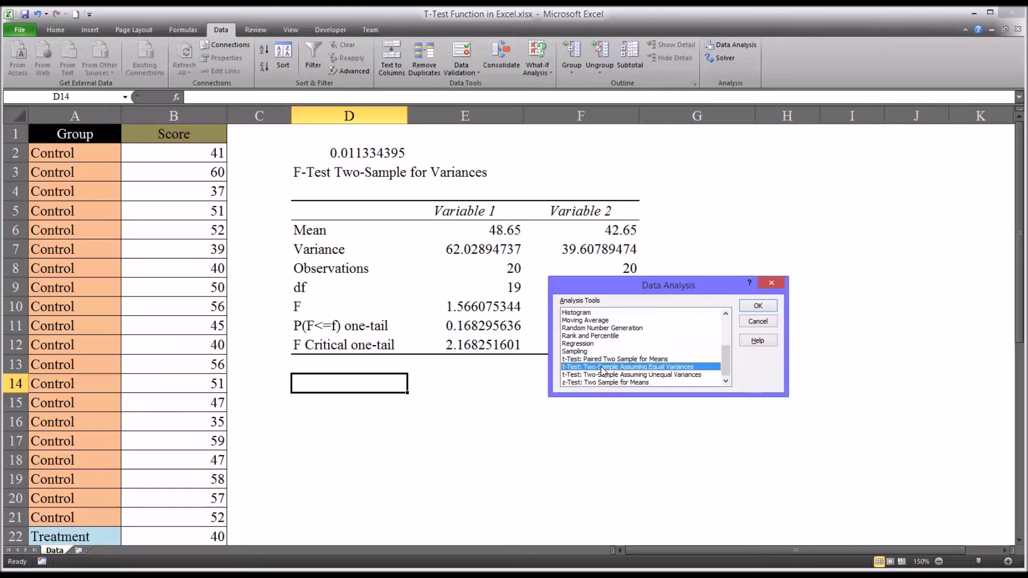
left_click(632, 375)
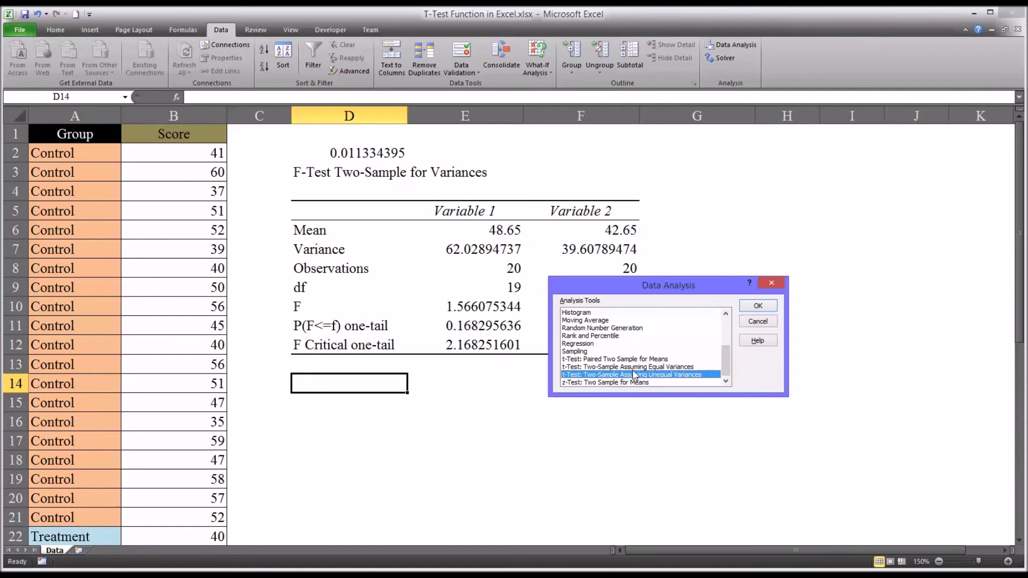
left_click(615, 368)
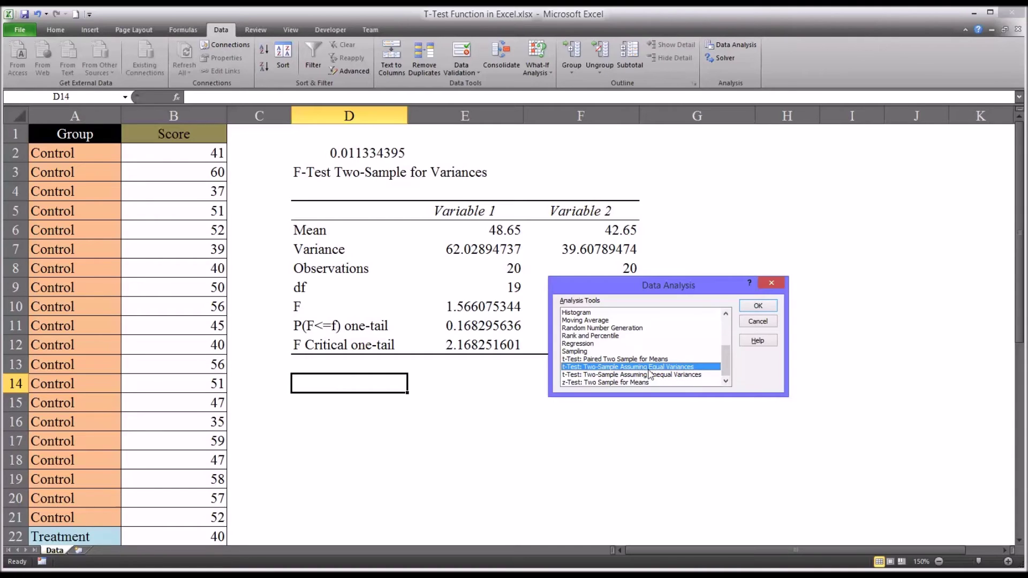
left_click(752, 308)
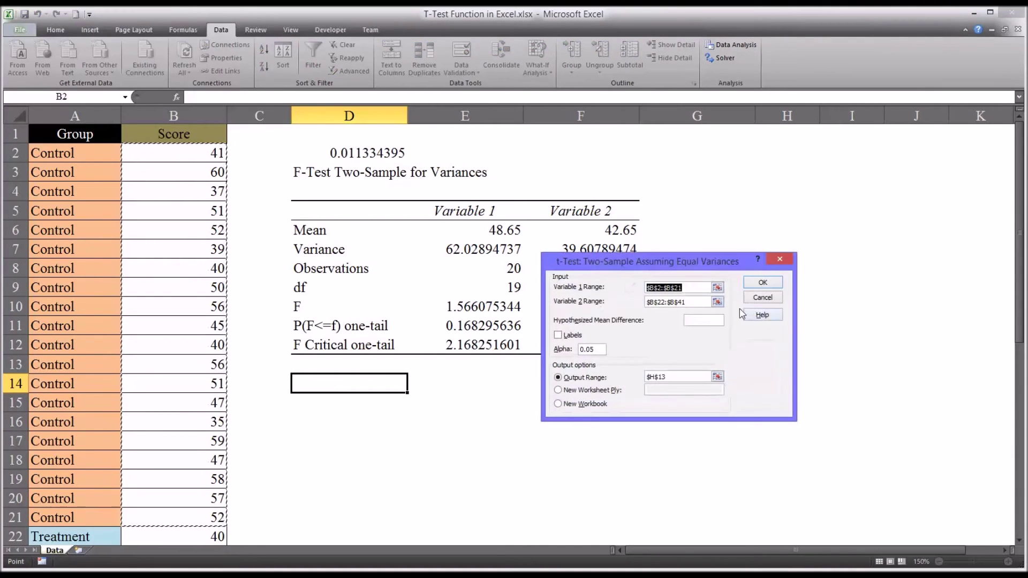
Replace old ranges with $B$2:$B$21 and $B$22:$B$41, output at $D$14, and run the test.
left_click_drag(690, 289, 629, 294)
left_click_drag(690, 303, 645, 305)
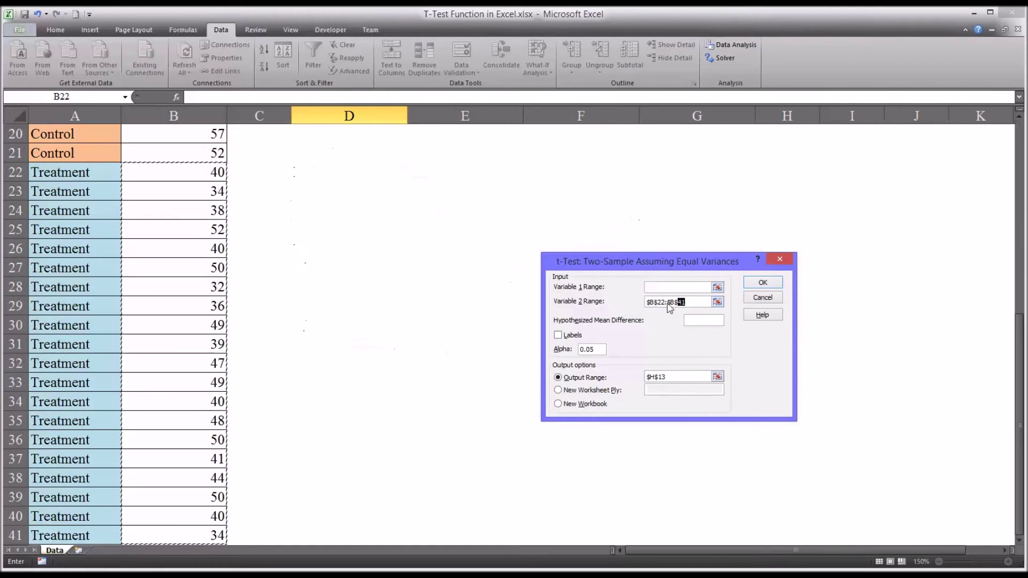
key("Delete")
left_click_drag(676, 377, 645, 379)
key("Delete")
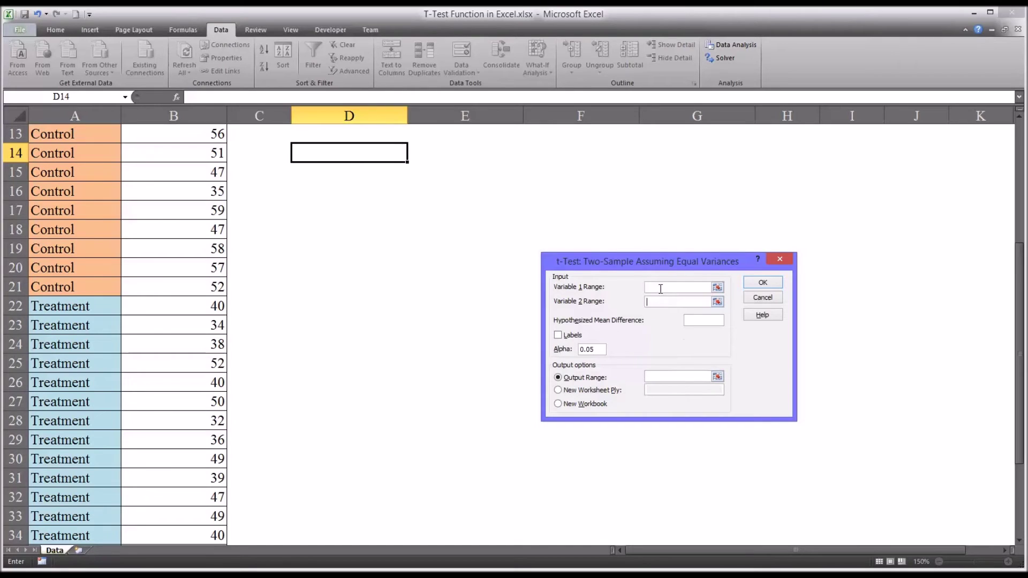
left_click_drag(217, 289, 184, 153)
key("Tab")
mouse_move(197, 531)
left_mouse_down()
mouse_move(225, 536)
mouse_move(225, 523)
mouse_move(225, 536)
mouse_move(199, 523)
left_mouse_up()
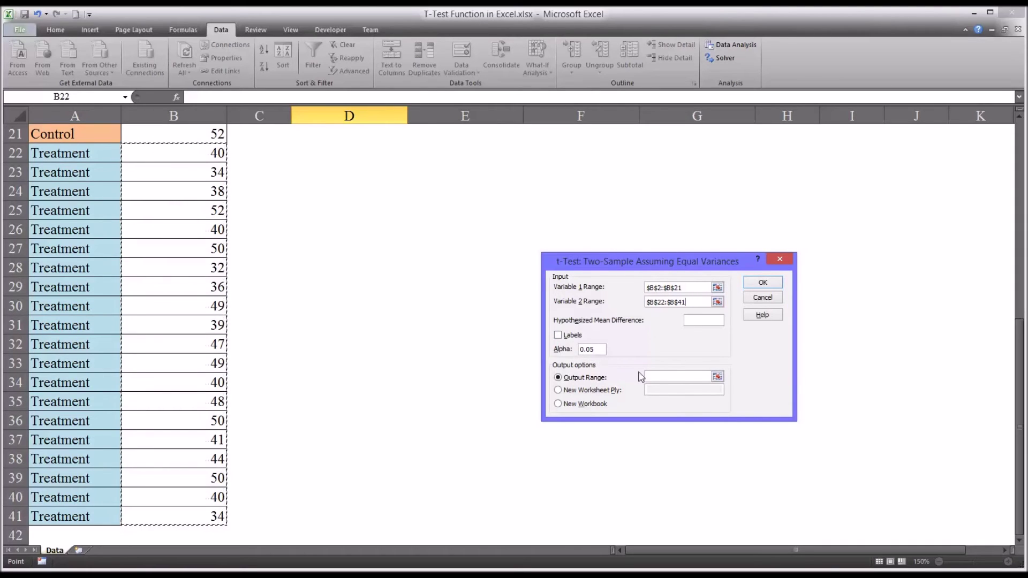
left_click_drag(1020, 365, 1010, 212)
left_click(673, 377)
left_click(370, 308)
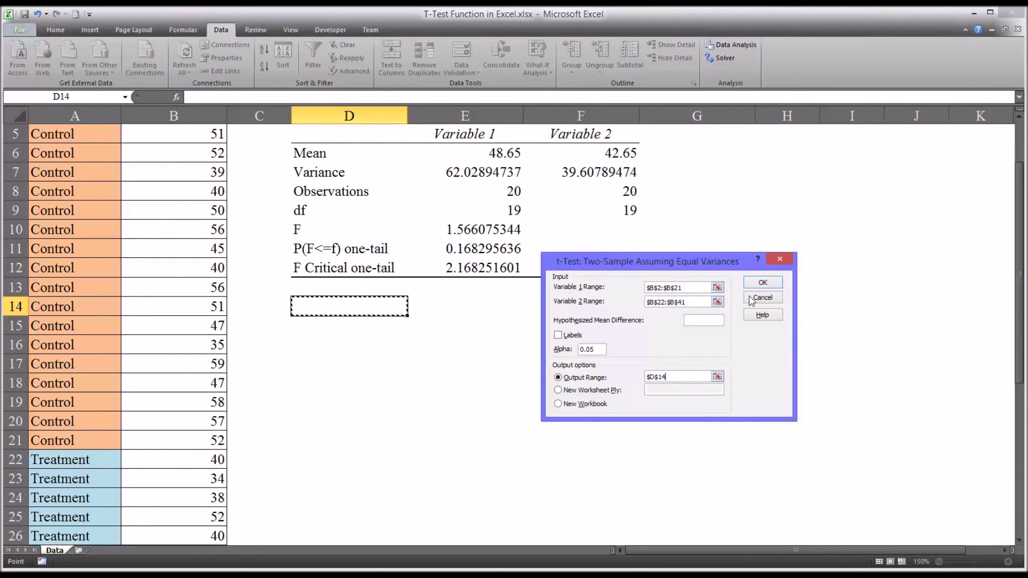
left_click(763, 282)
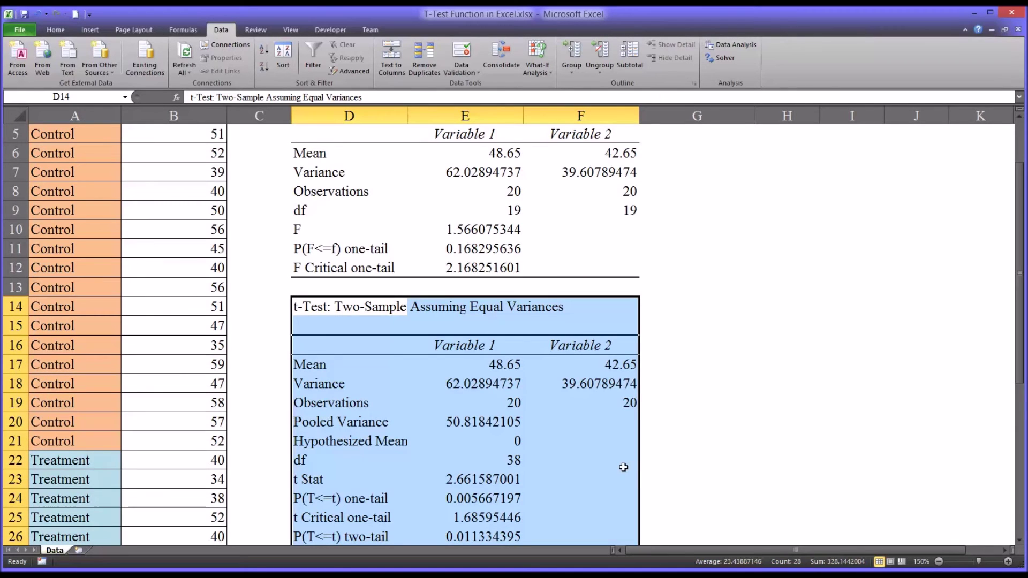
left_click_drag(1018, 381, 1019, 388)
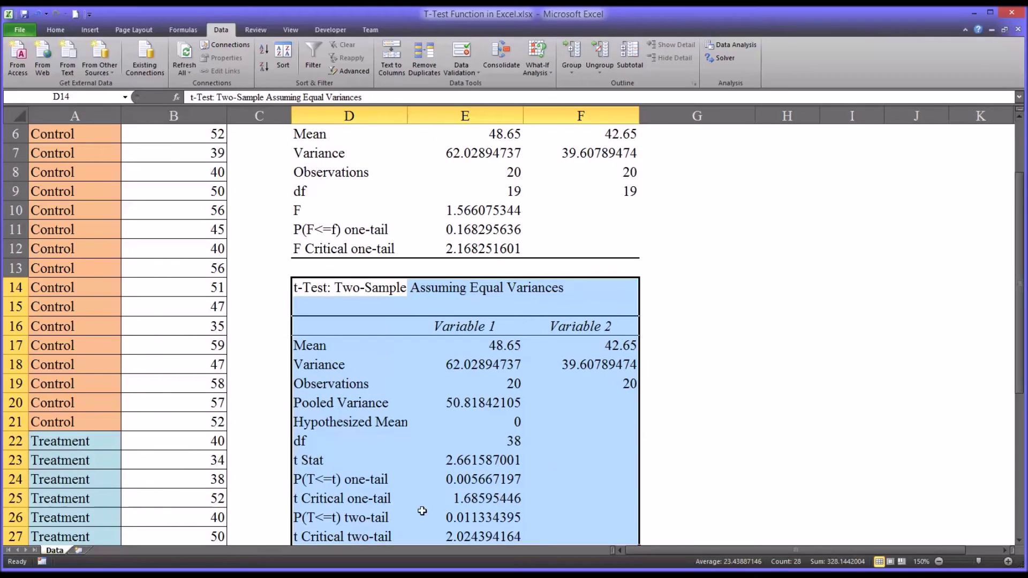
left_click(454, 519)
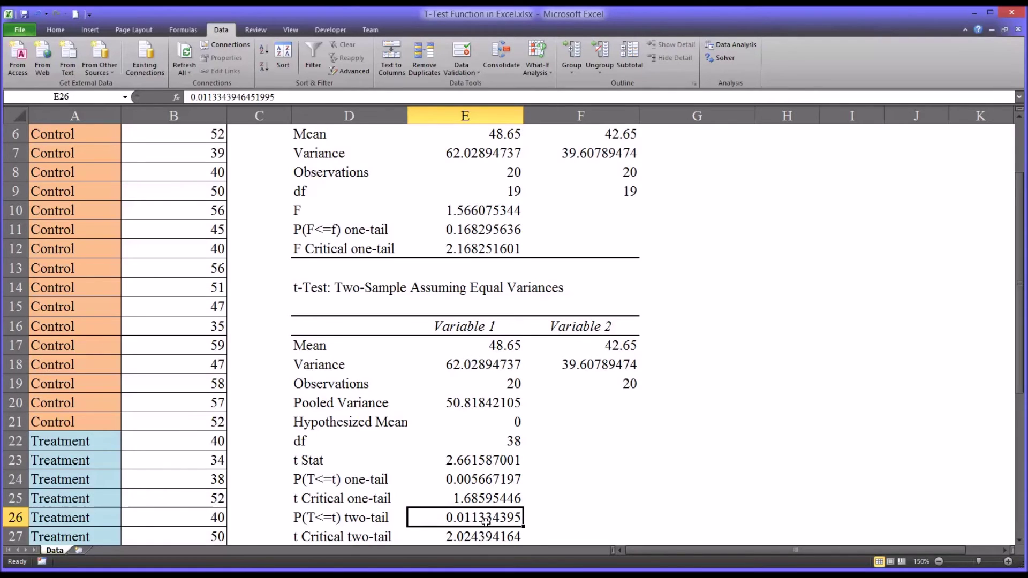
left_click_drag(1019, 385, 1020, 347)
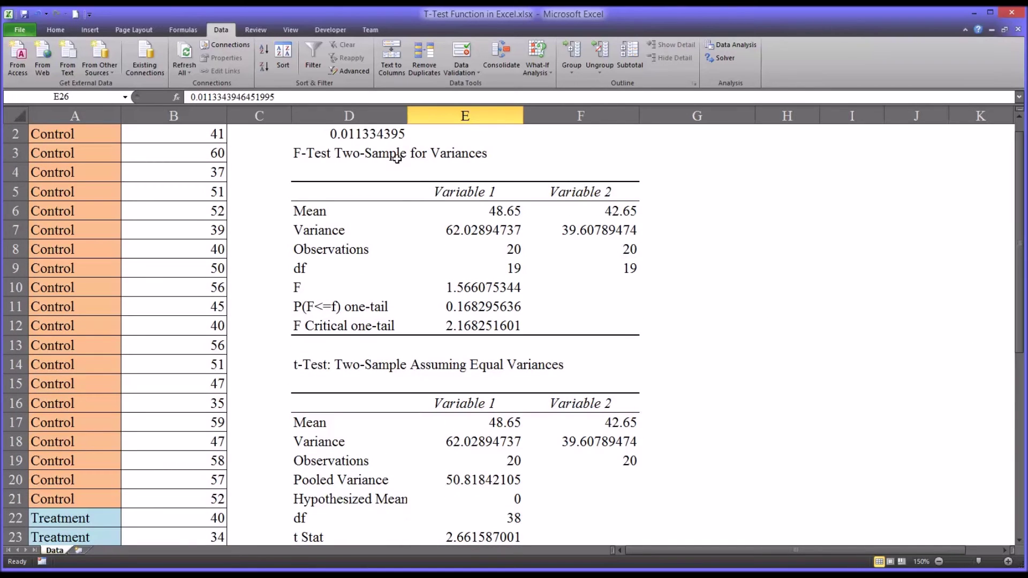
left_click(368, 137)
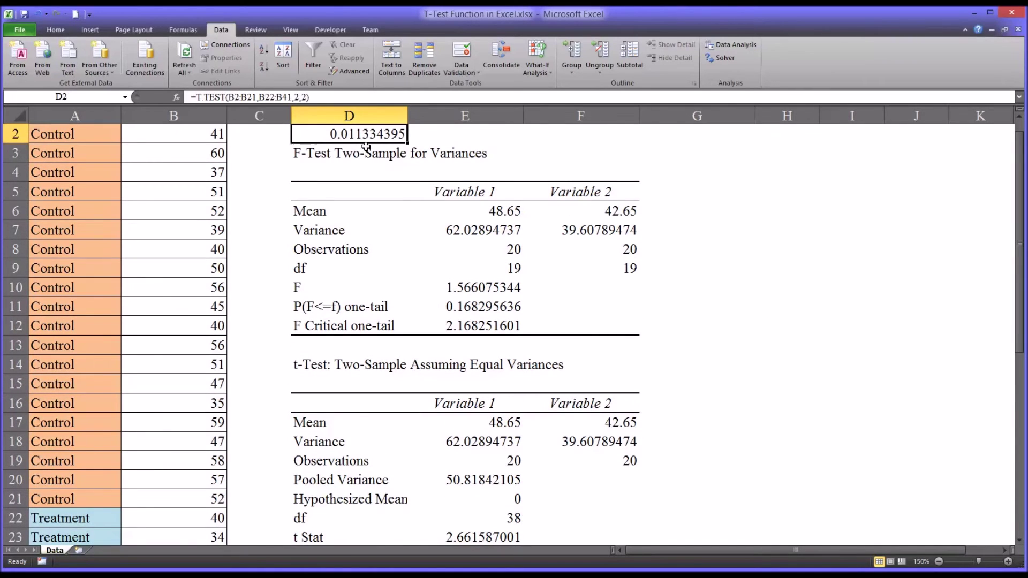
left_click_drag(1019, 251, 1018, 283)
left_click(518, 536)
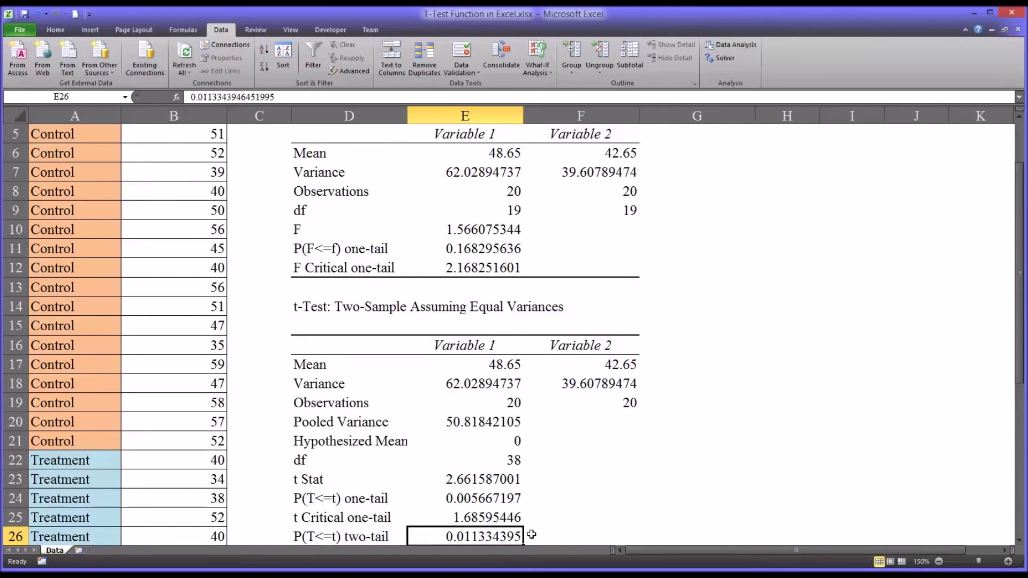
left_click_drag(308, 311, 571, 460)
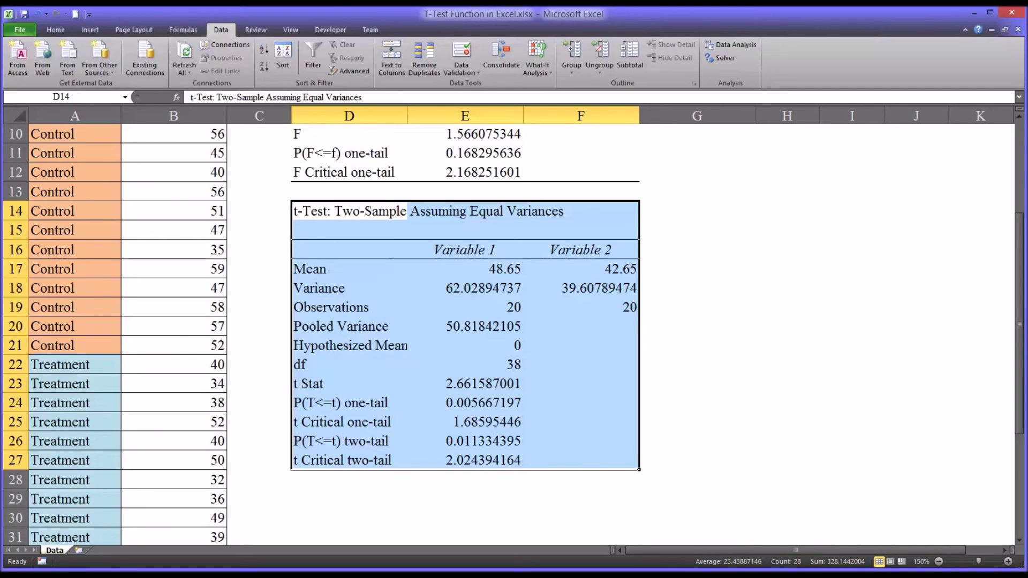
left_click(512, 443)
left_click_drag(1020, 399, 998, 381)
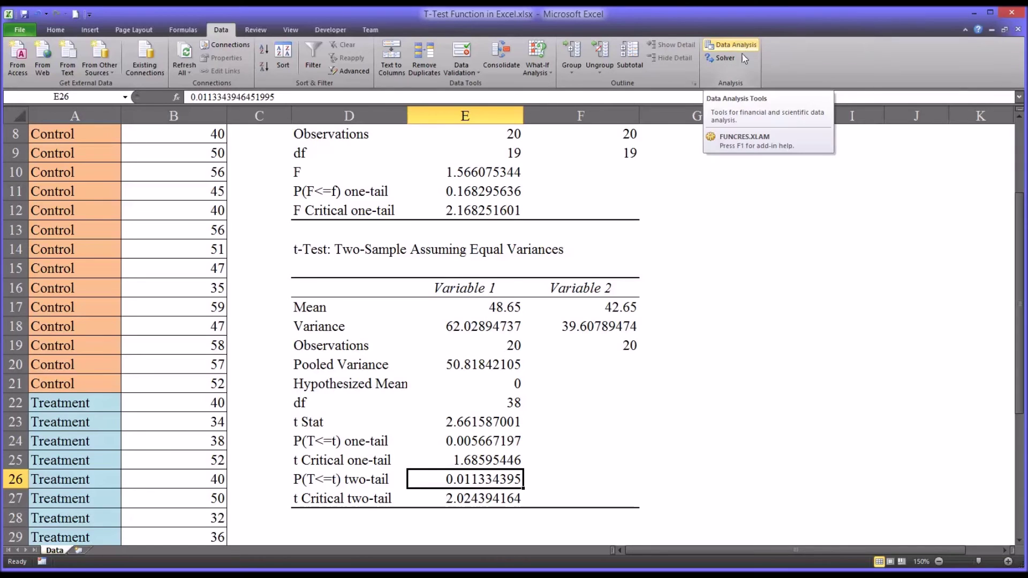
left_click_drag(1010, 333, 1008, 254)
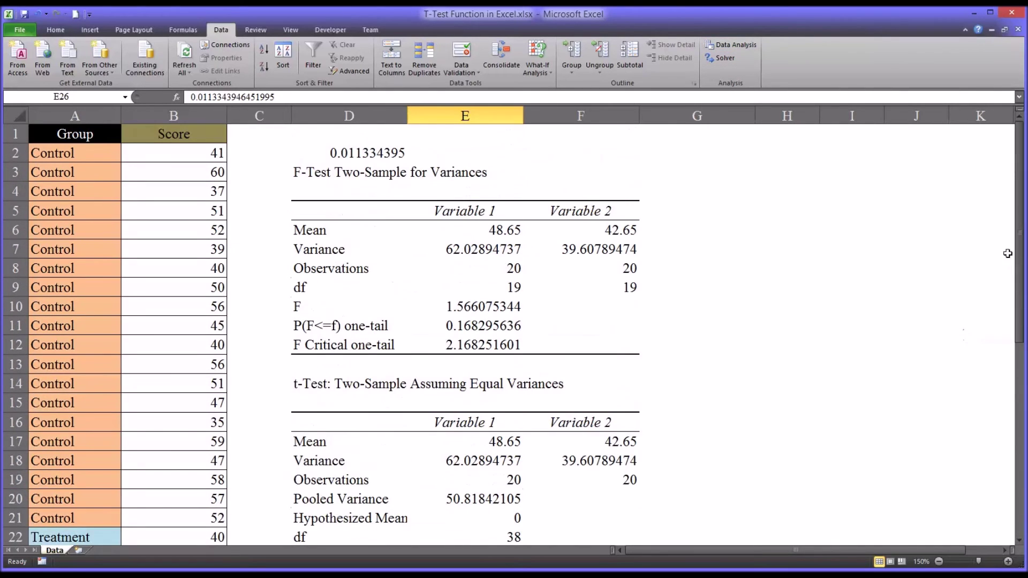
left_click(337, 153)
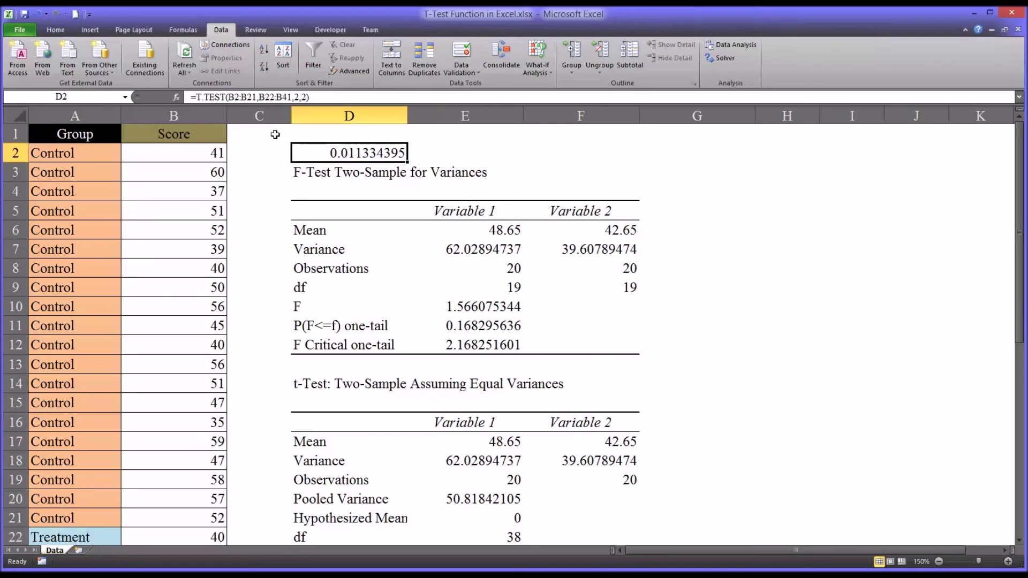
left_click(370, 186)
left_click_drag(1020, 234, 1011, 273)
left_click_drag(1012, 243, 998, 416)
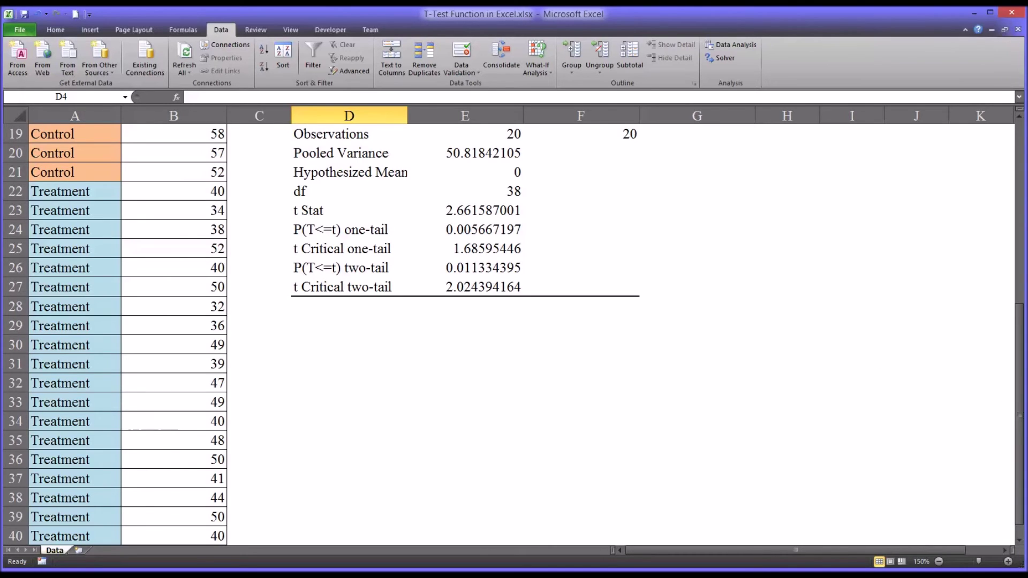
left_click_drag(1020, 530, 1024, 294)
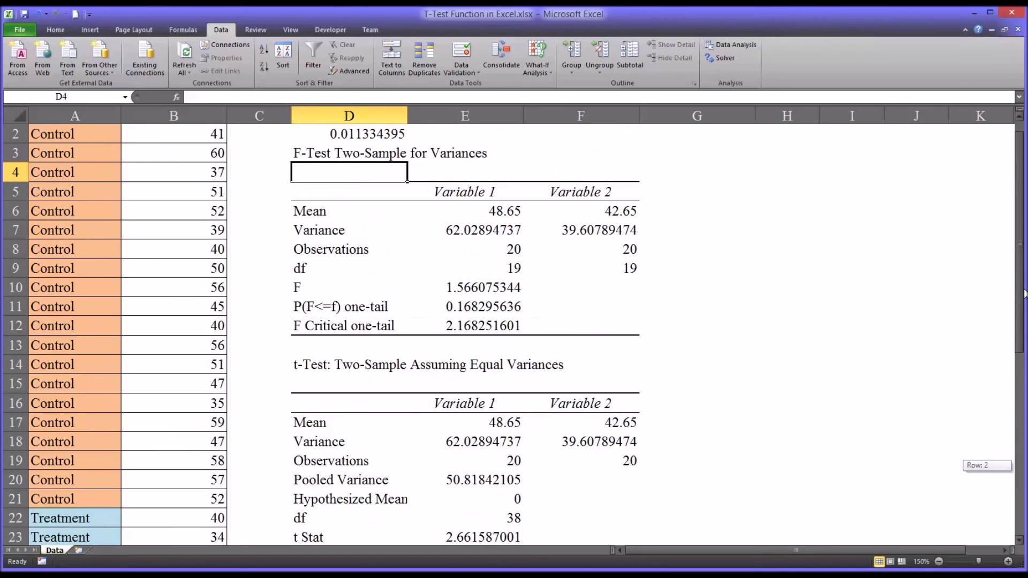
left_click(345, 134)
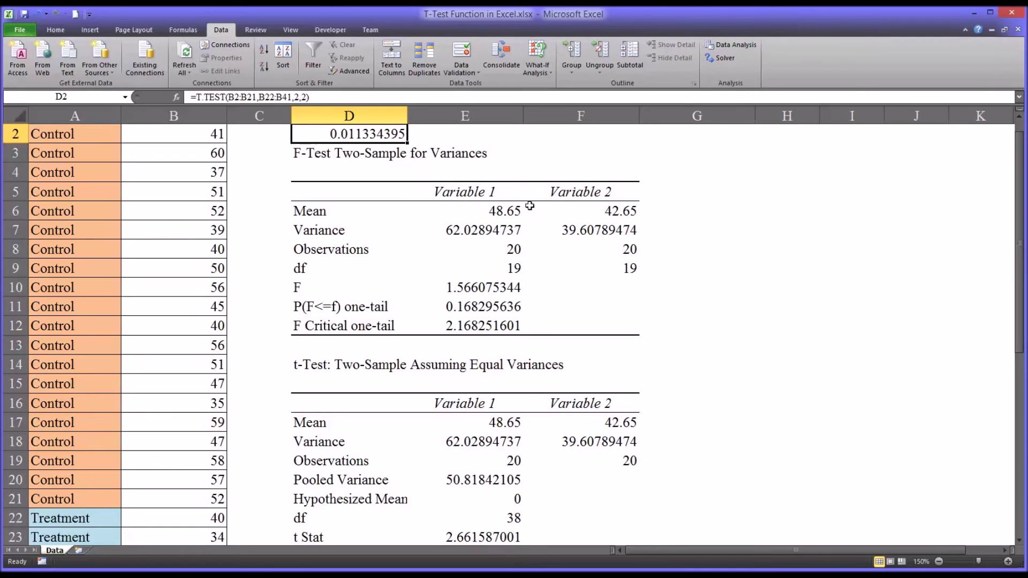
left_click_drag(1019, 209, 1019, 200)
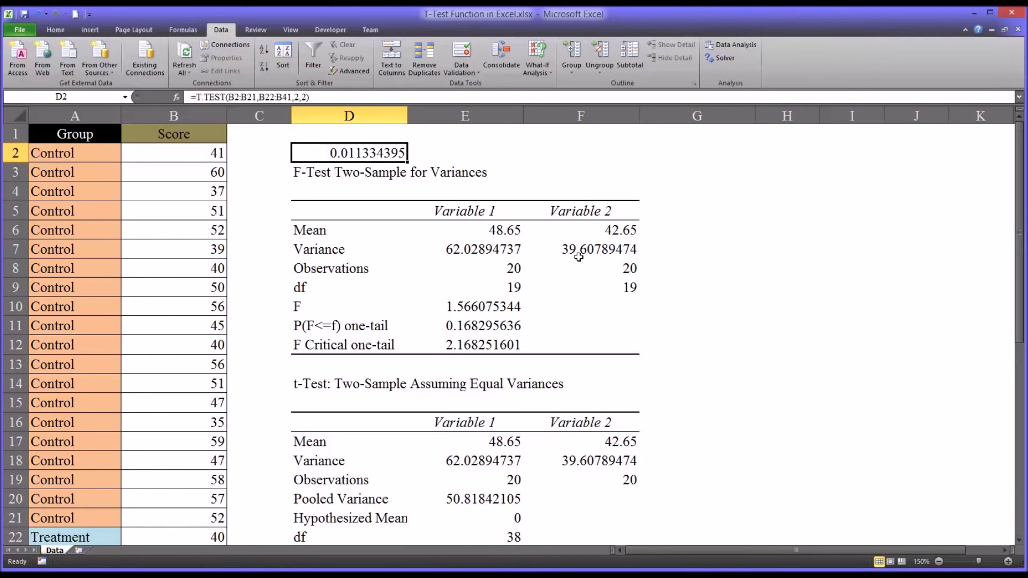
left_click(156, 193)
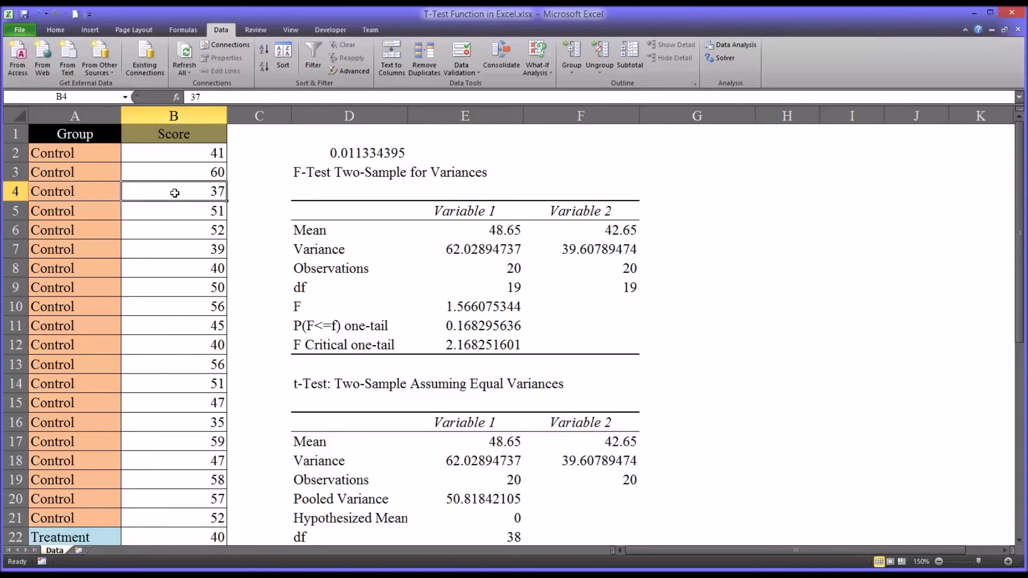
Enter 45 in B4 in place of the Control score 37.
type("45")
key("Return")
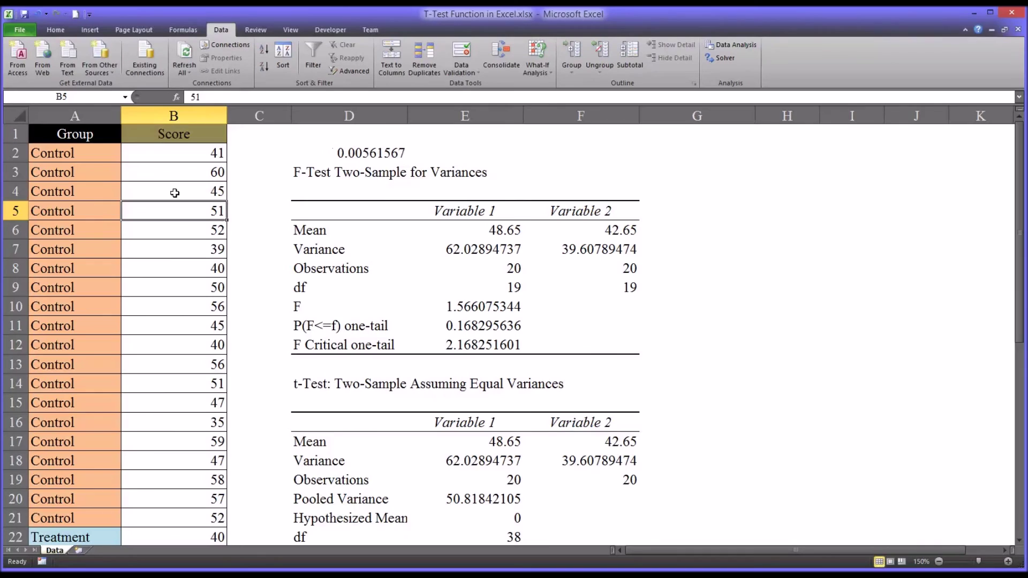
left_click(222, 192)
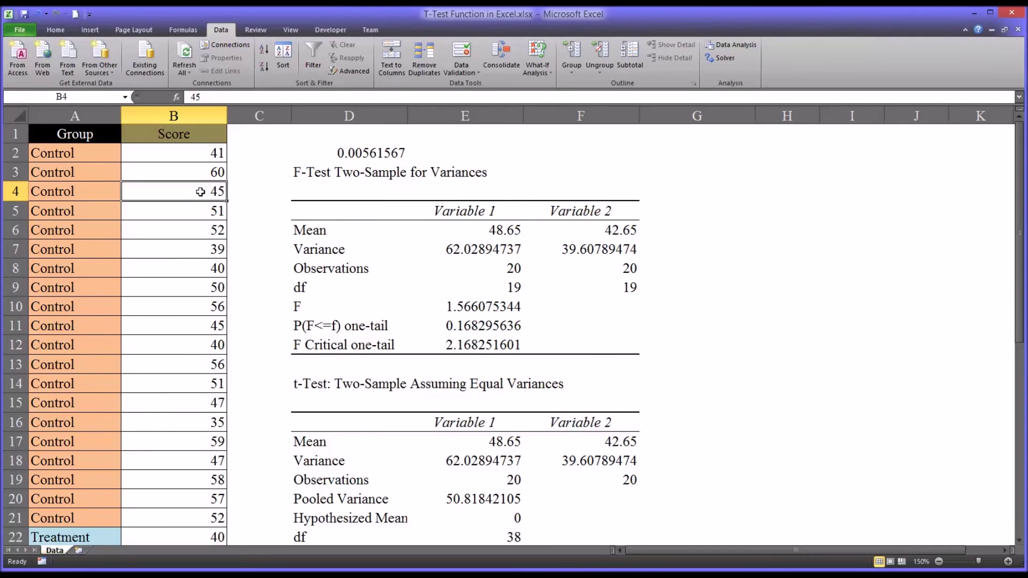
Compare D2's recalculated T.TEST p-value 0.00561567 with the two-tail P in E26.
left_click(347, 153)
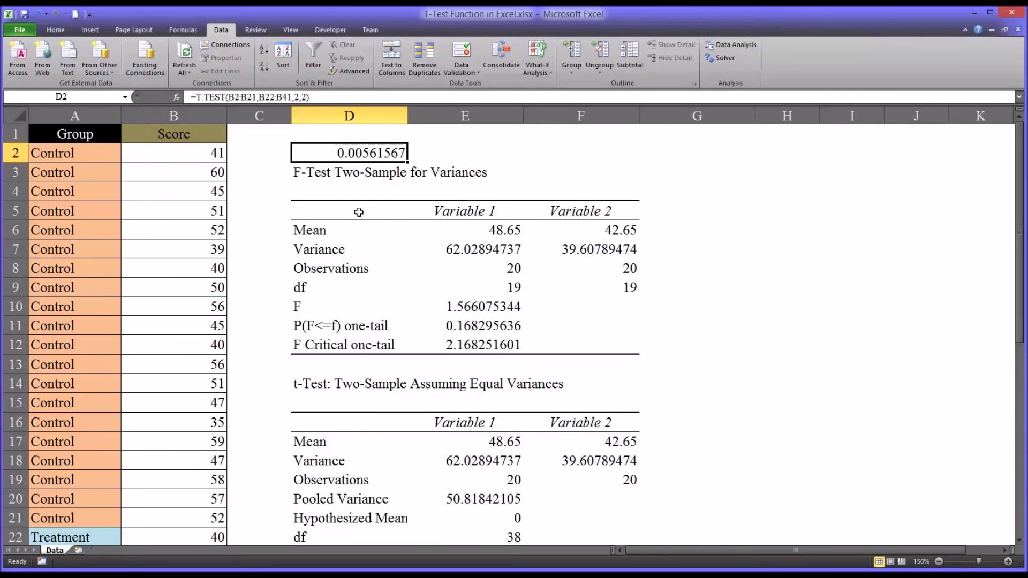
left_click_drag(325, 180, 582, 509)
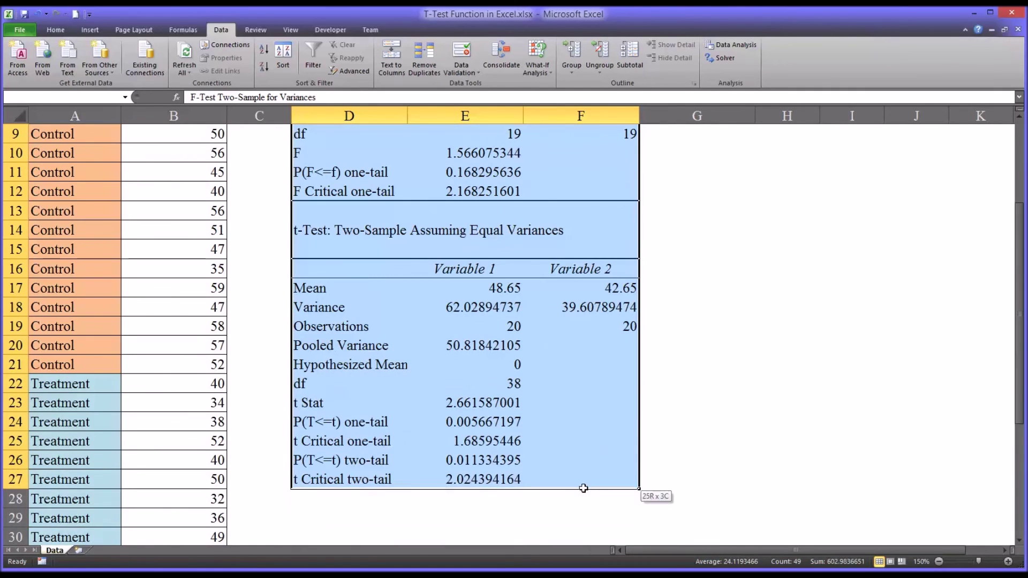
left_click(466, 462)
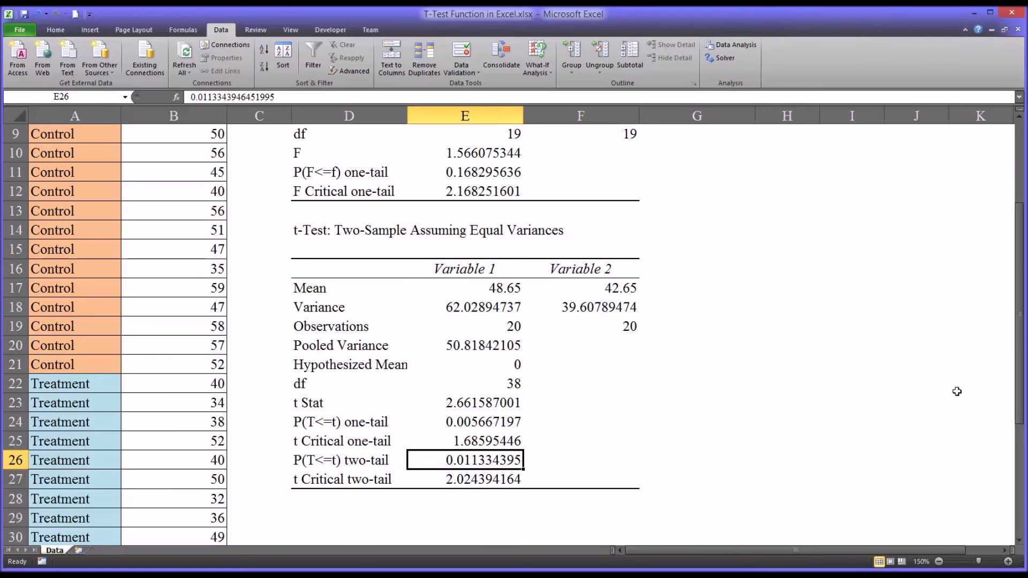
left_click_drag(1021, 384, 1020, 298)
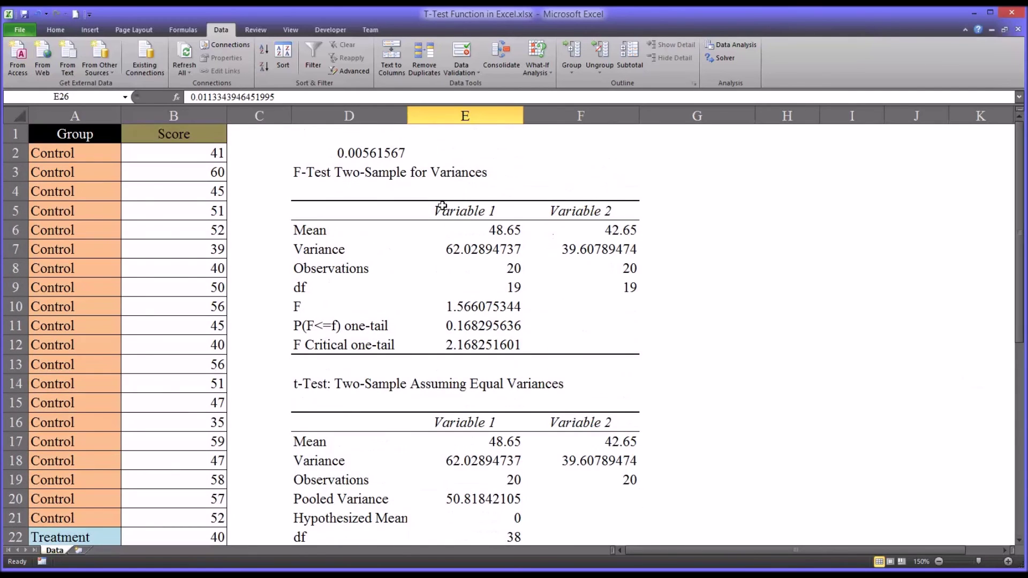
left_click(348, 153)
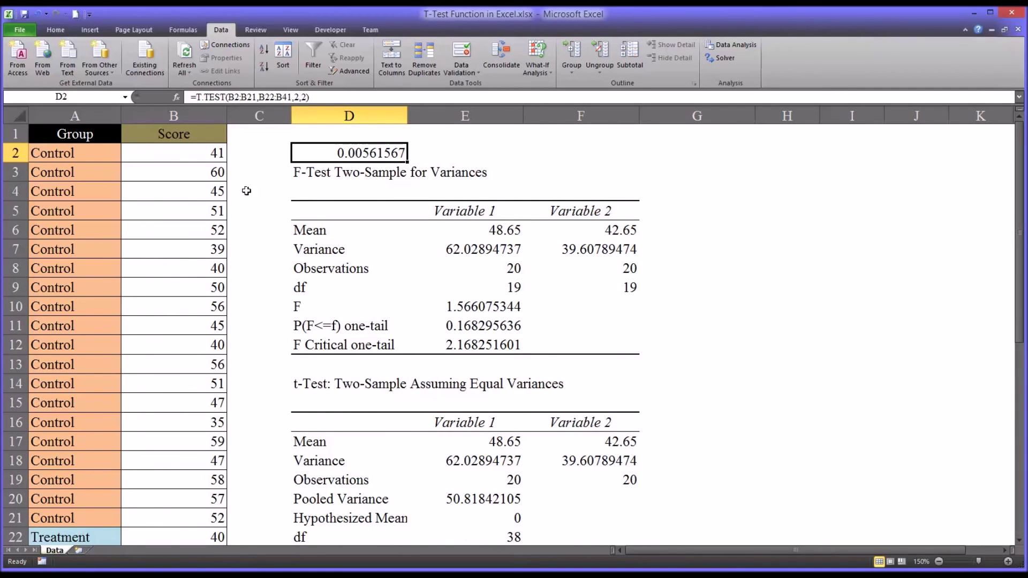
left_click(206, 194)
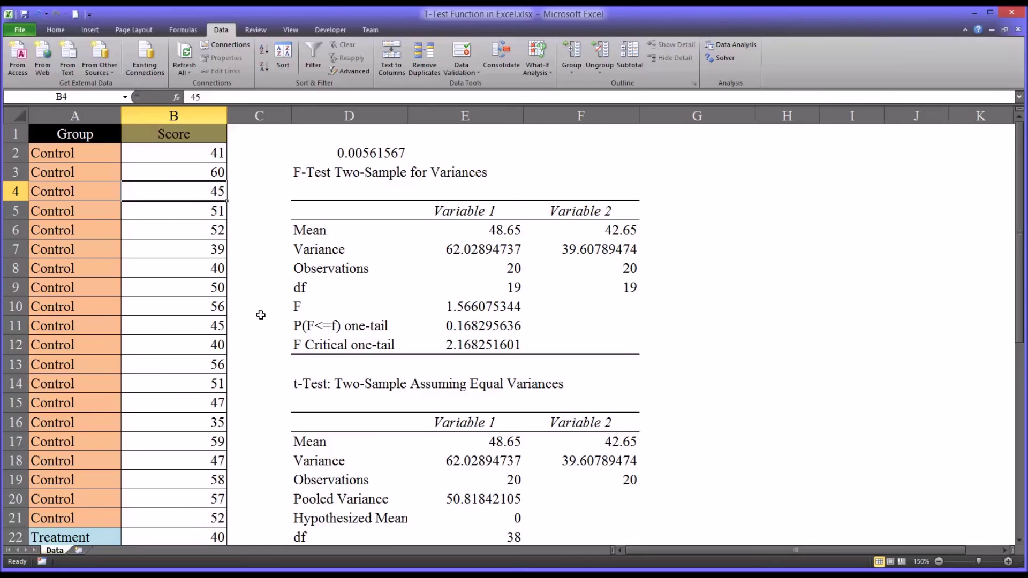
Move the T.TEST formula and its 0.00561567 result from D2 to G2.
left_click(336, 158)
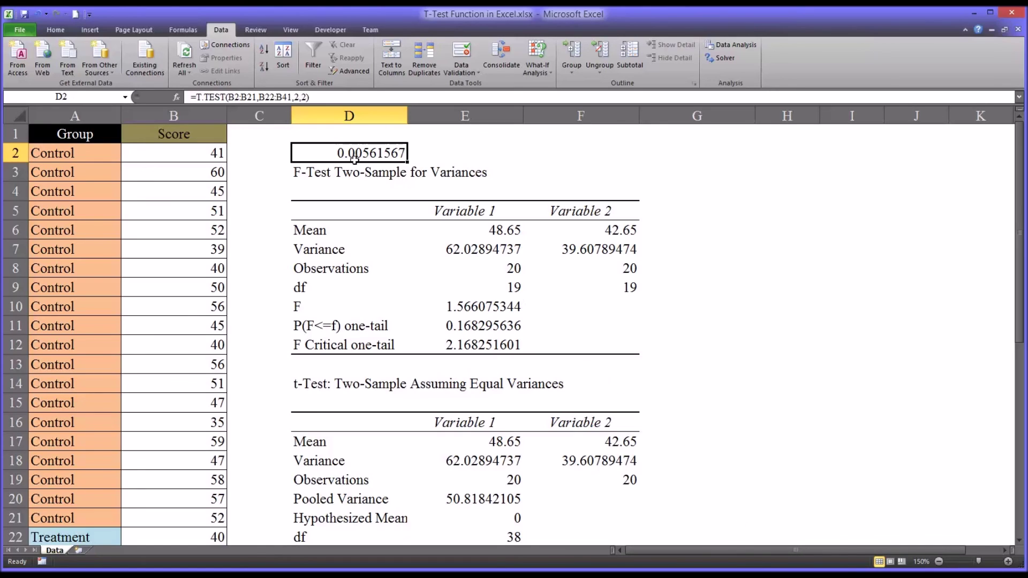
left_click_drag(343, 163, 691, 160)
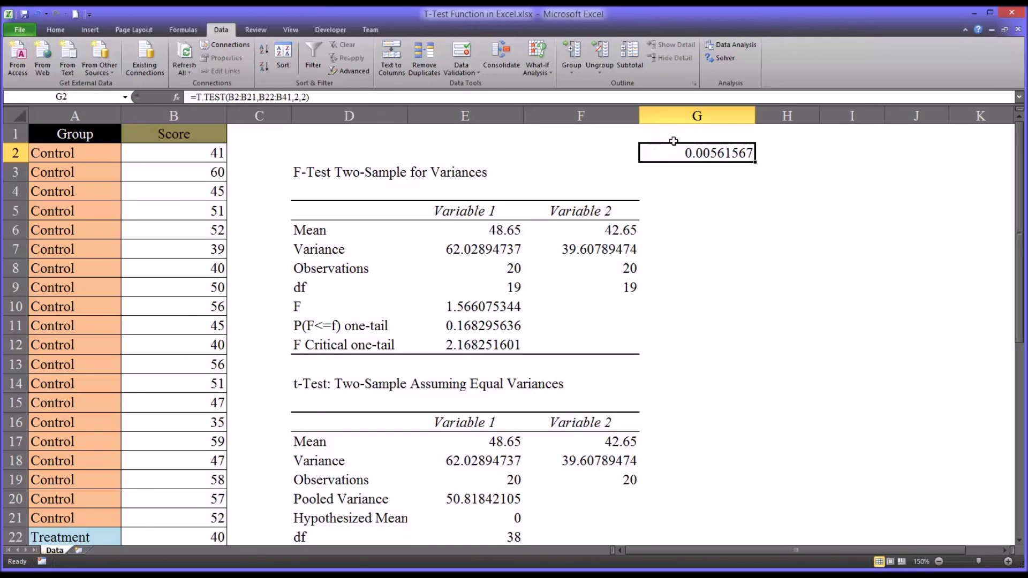
Make G2's T.TEST ranges absolute ($B$2:$B$21, $B$22:$B$41) and fill it down into G3.
left_click(374, 100)
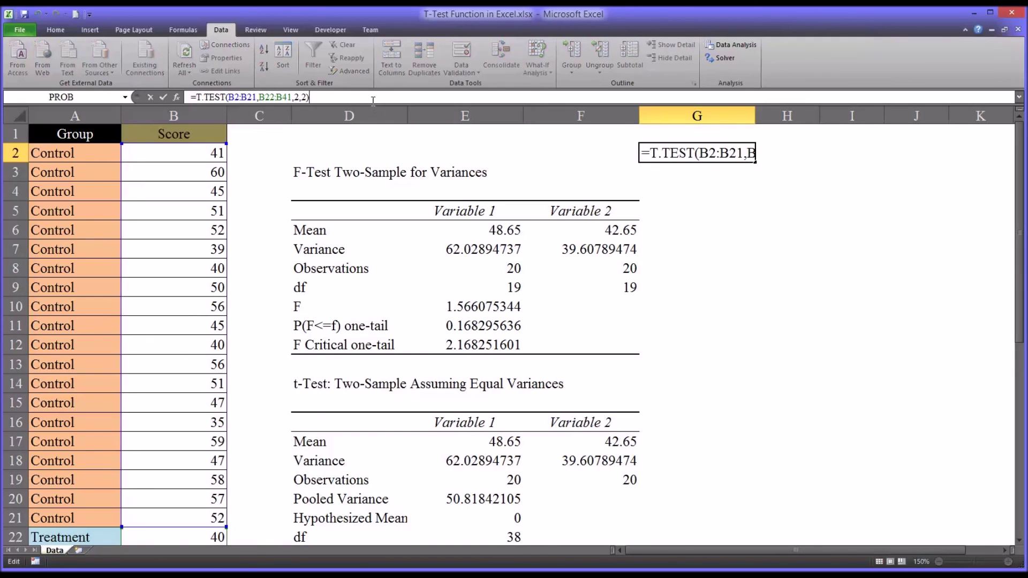
left_click(232, 96)
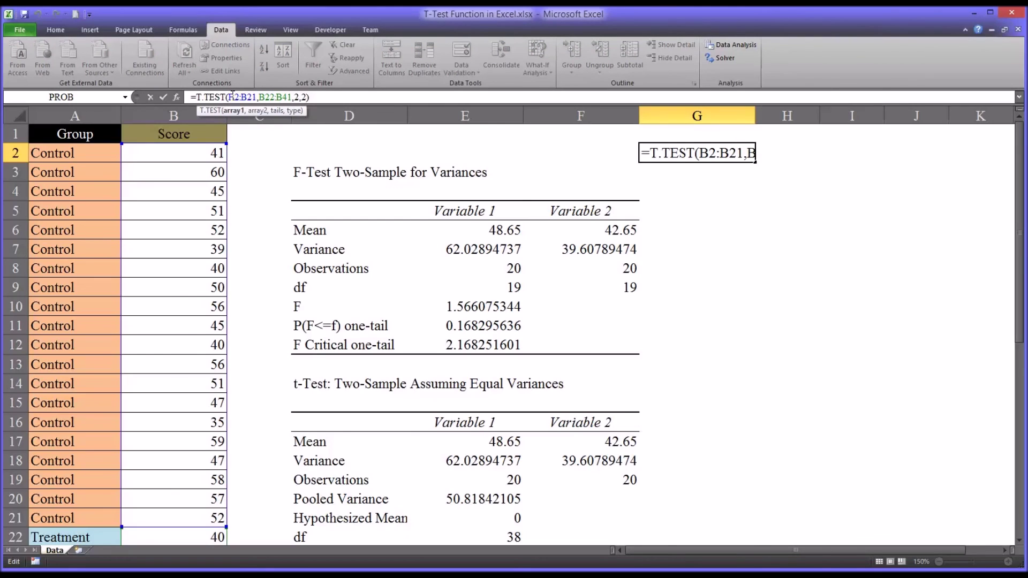
key("F4")
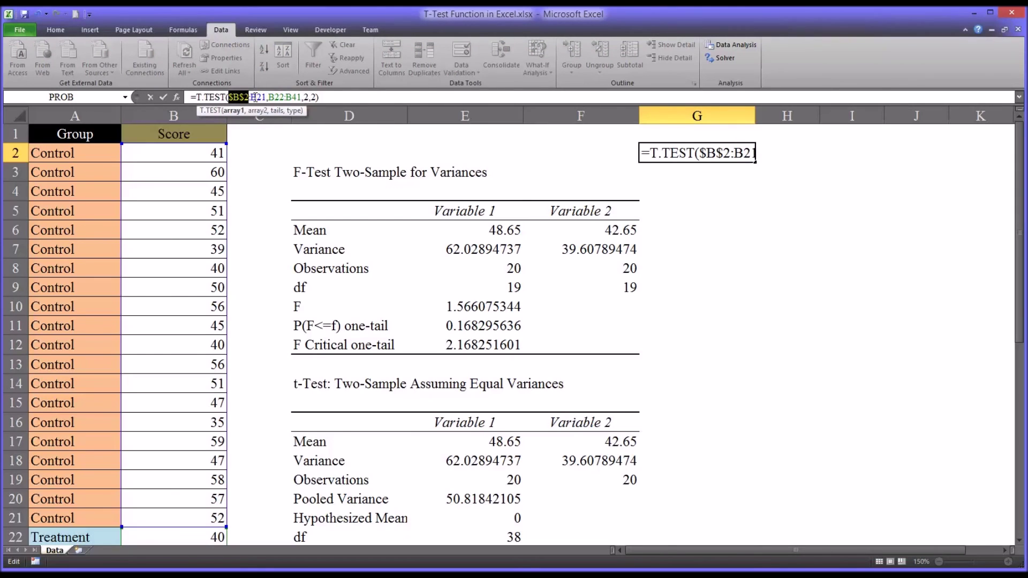
double_click(260, 97)
key("F4")
double_click(281, 97)
key("F4")
double_click(309, 97)
key("F4")
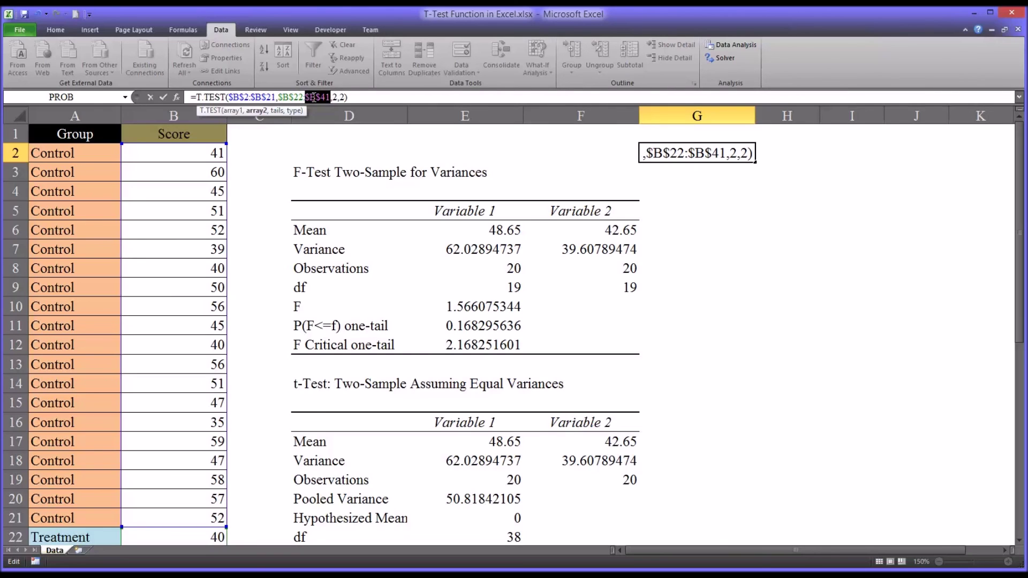
key("Return")
left_click(664, 154)
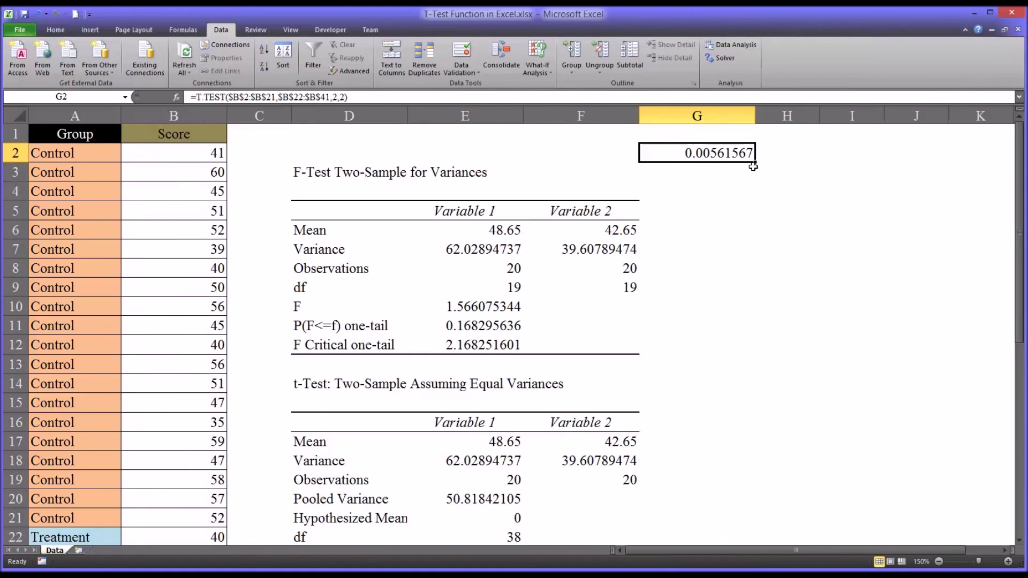
left_click_drag(753, 163, 754, 180)
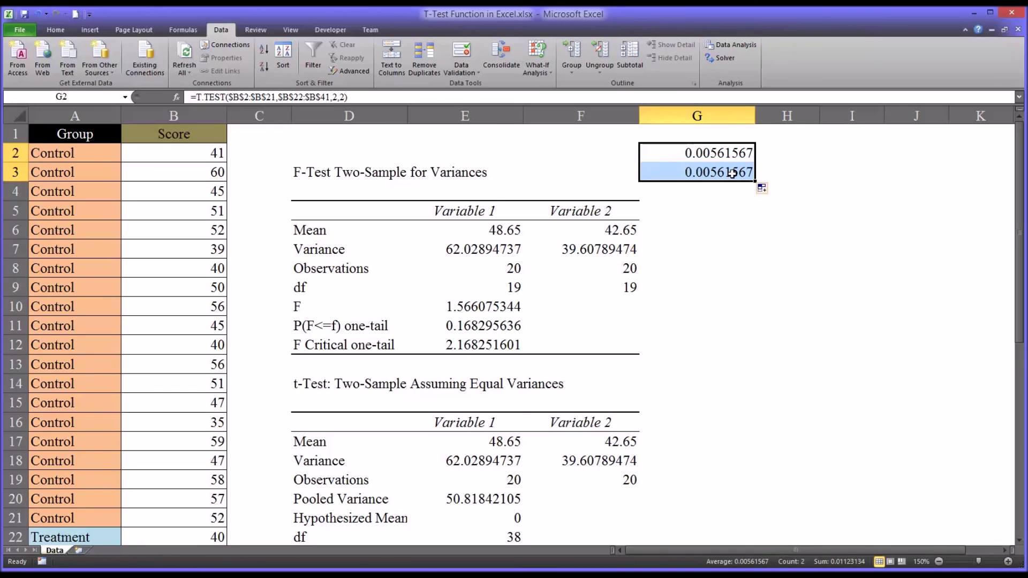
Change G3's T.TEST type argument from 2 to 3 for unequal variances.
left_click(732, 173)
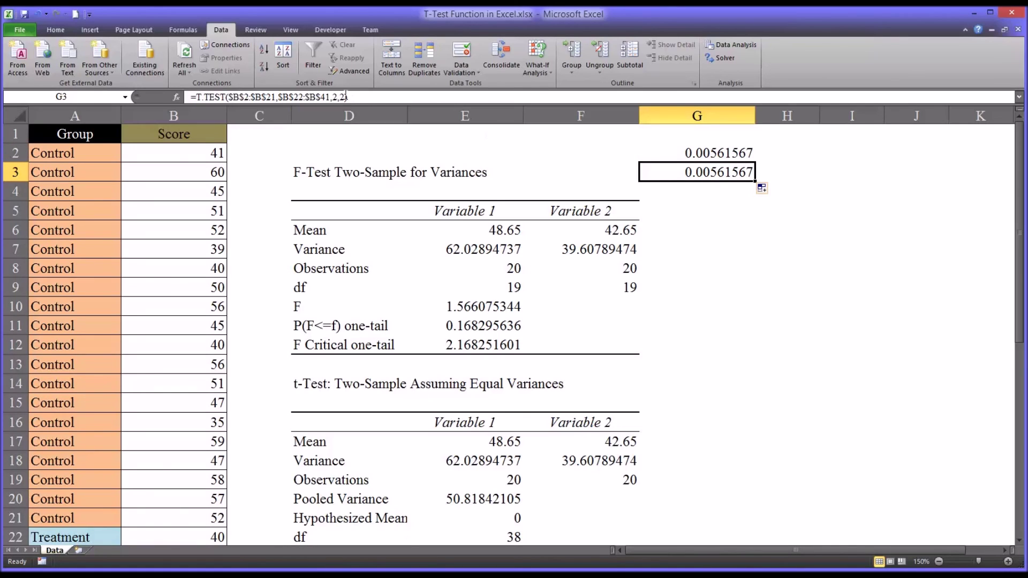
left_click(345, 97)
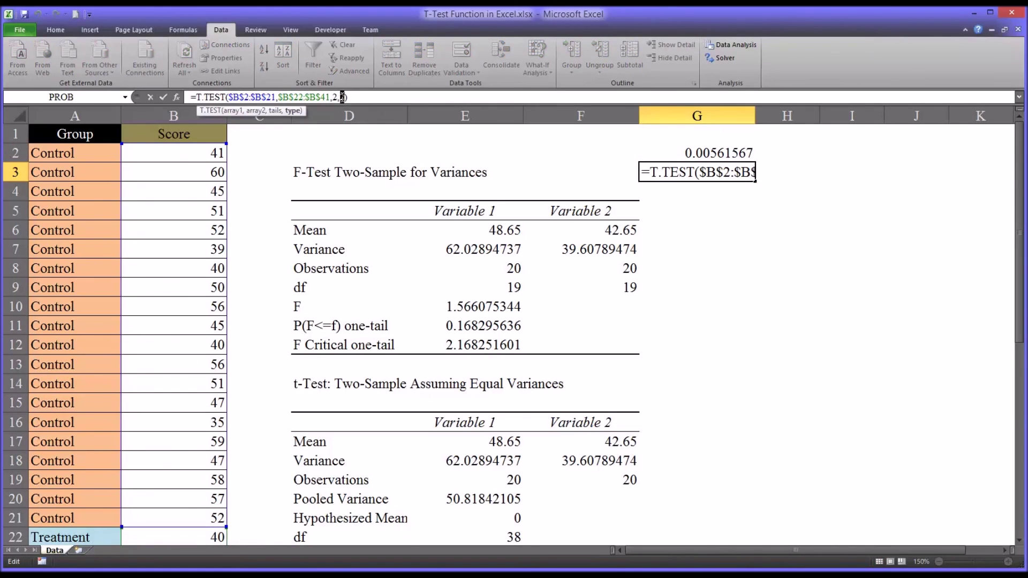
type("3")
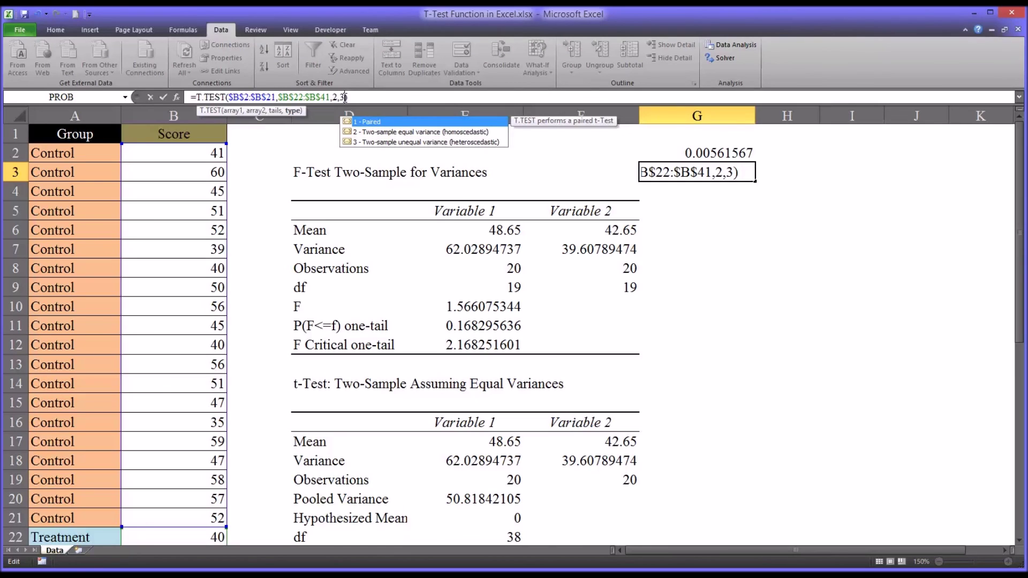
key("Return")
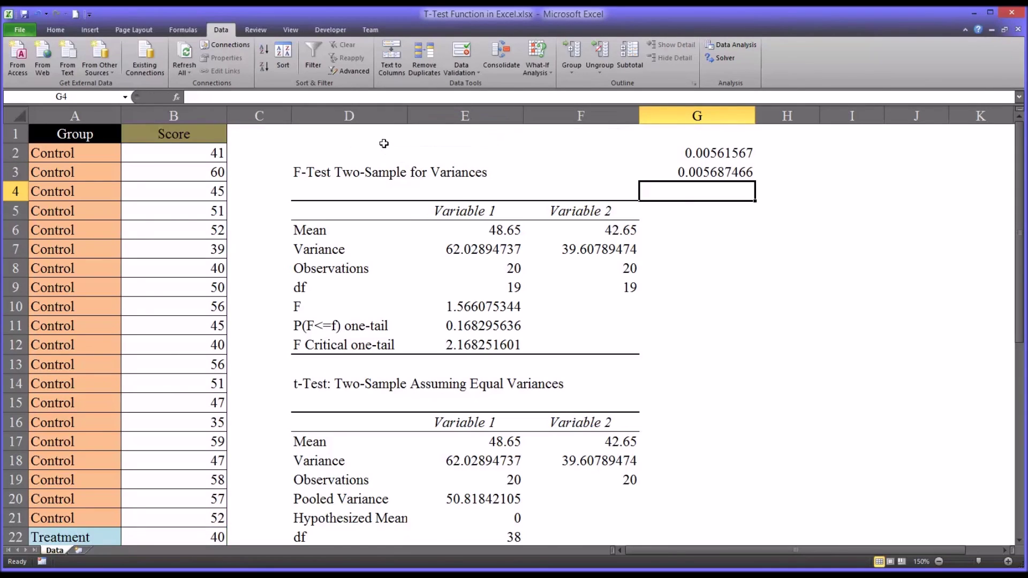
Compare G3's unequal-variance T.TEST formula with G2's equal-variance formula.
left_click(671, 175)
left_click(672, 153)
left_click(672, 170)
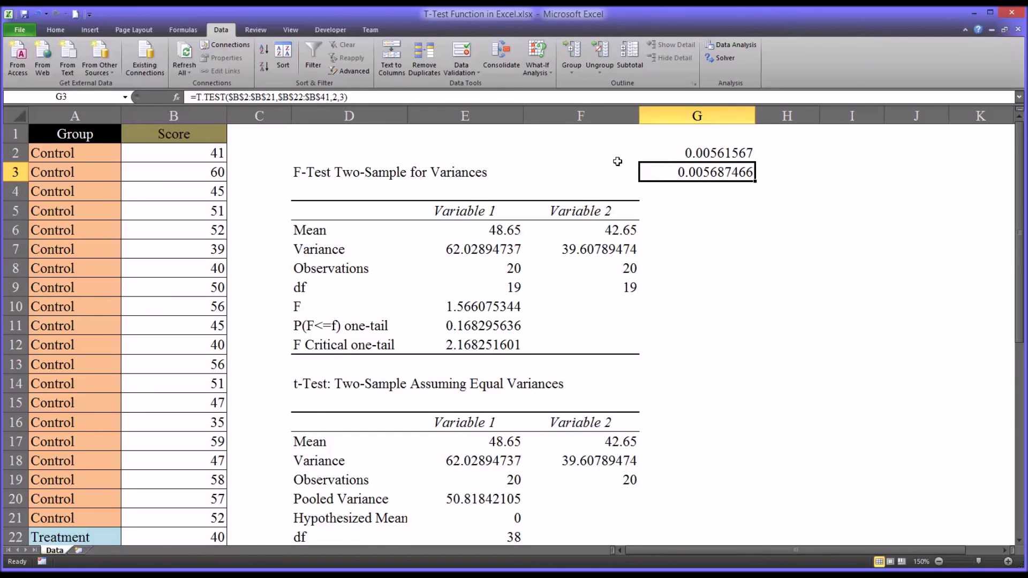
left_click(676, 154)
left_click(677, 173)
left_click(713, 154)
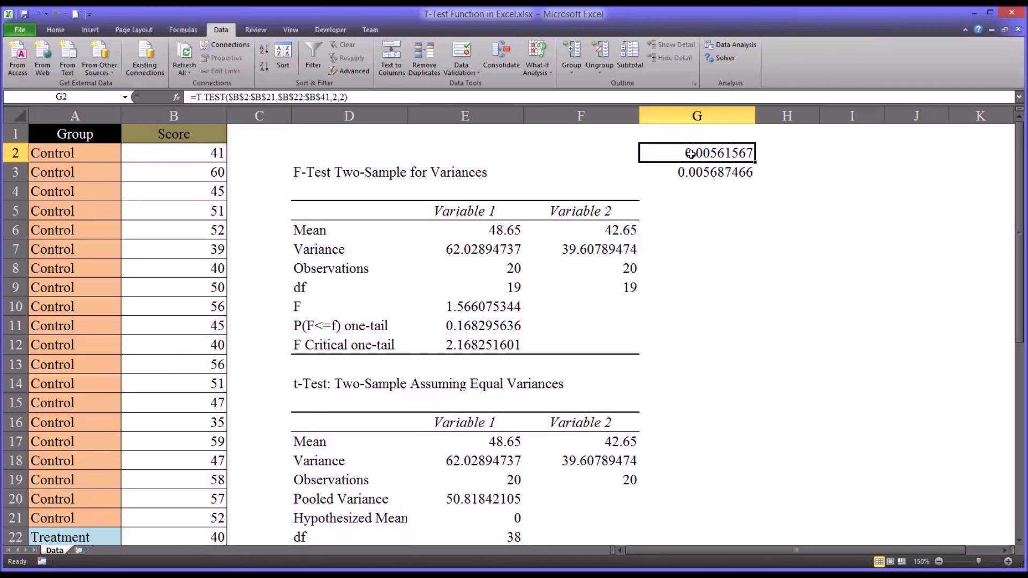
left_click(695, 174)
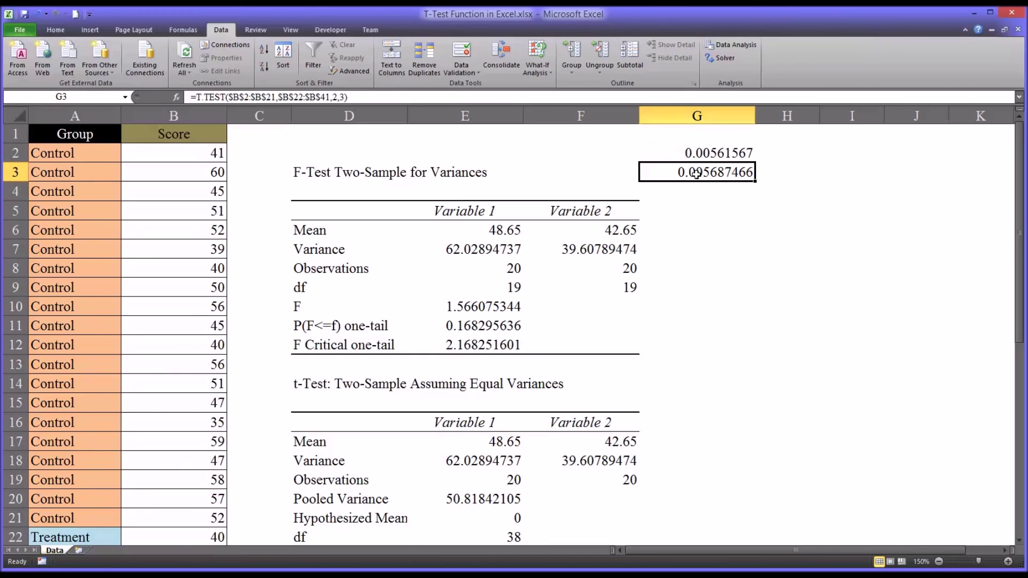